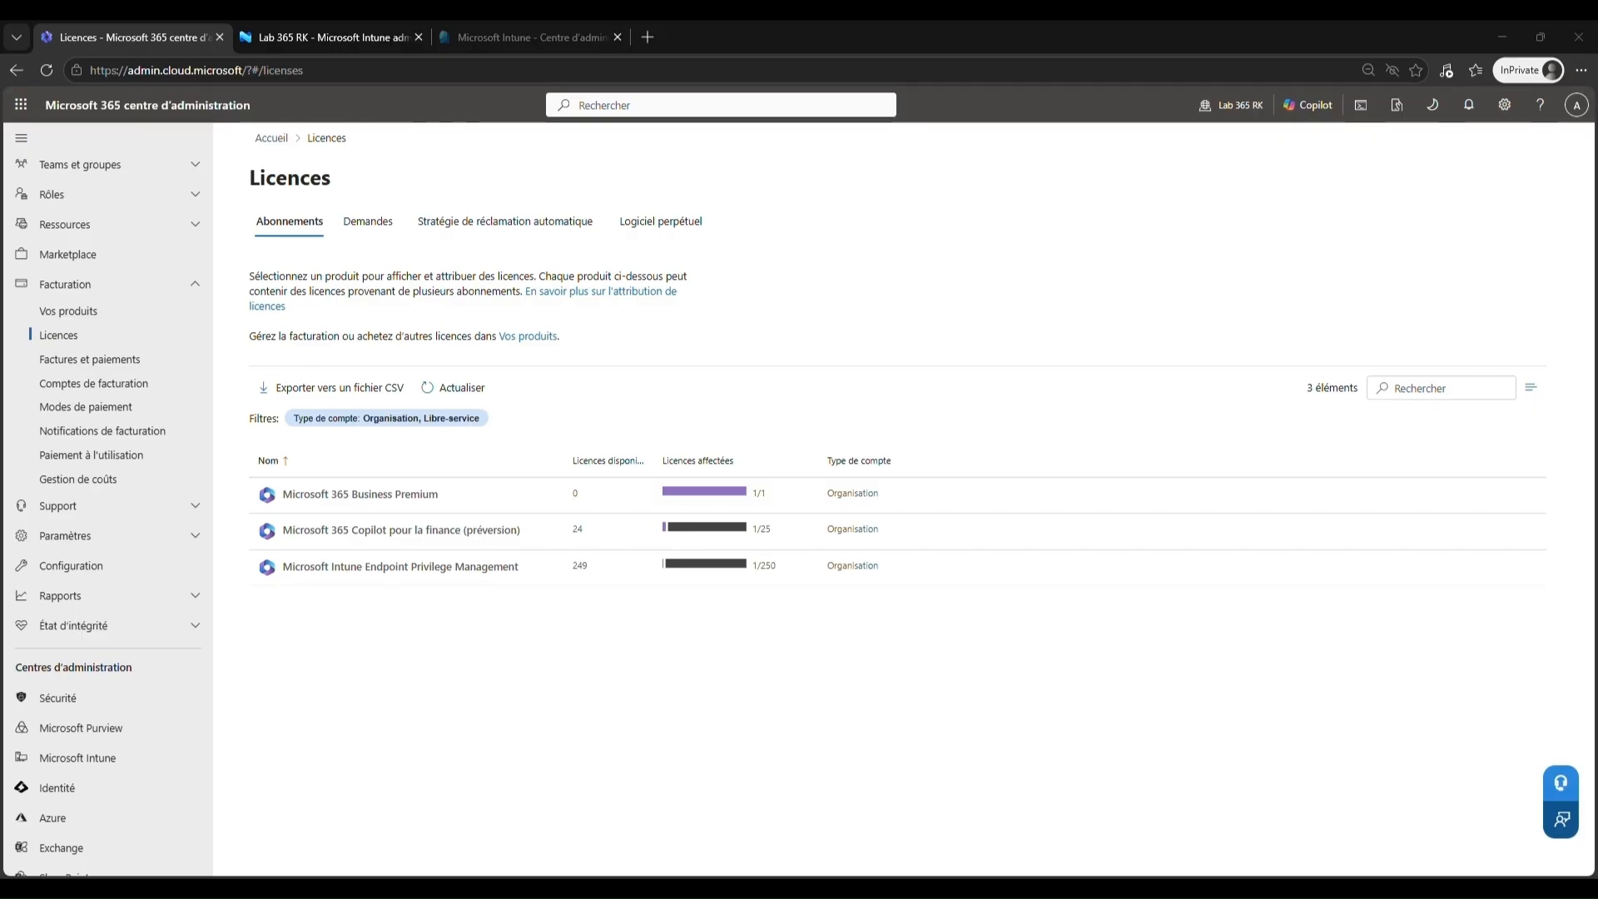
Step: Switch to the Intune admin center and open the Endpoint Privilege Management policies under endpoint security
click(346, 37)
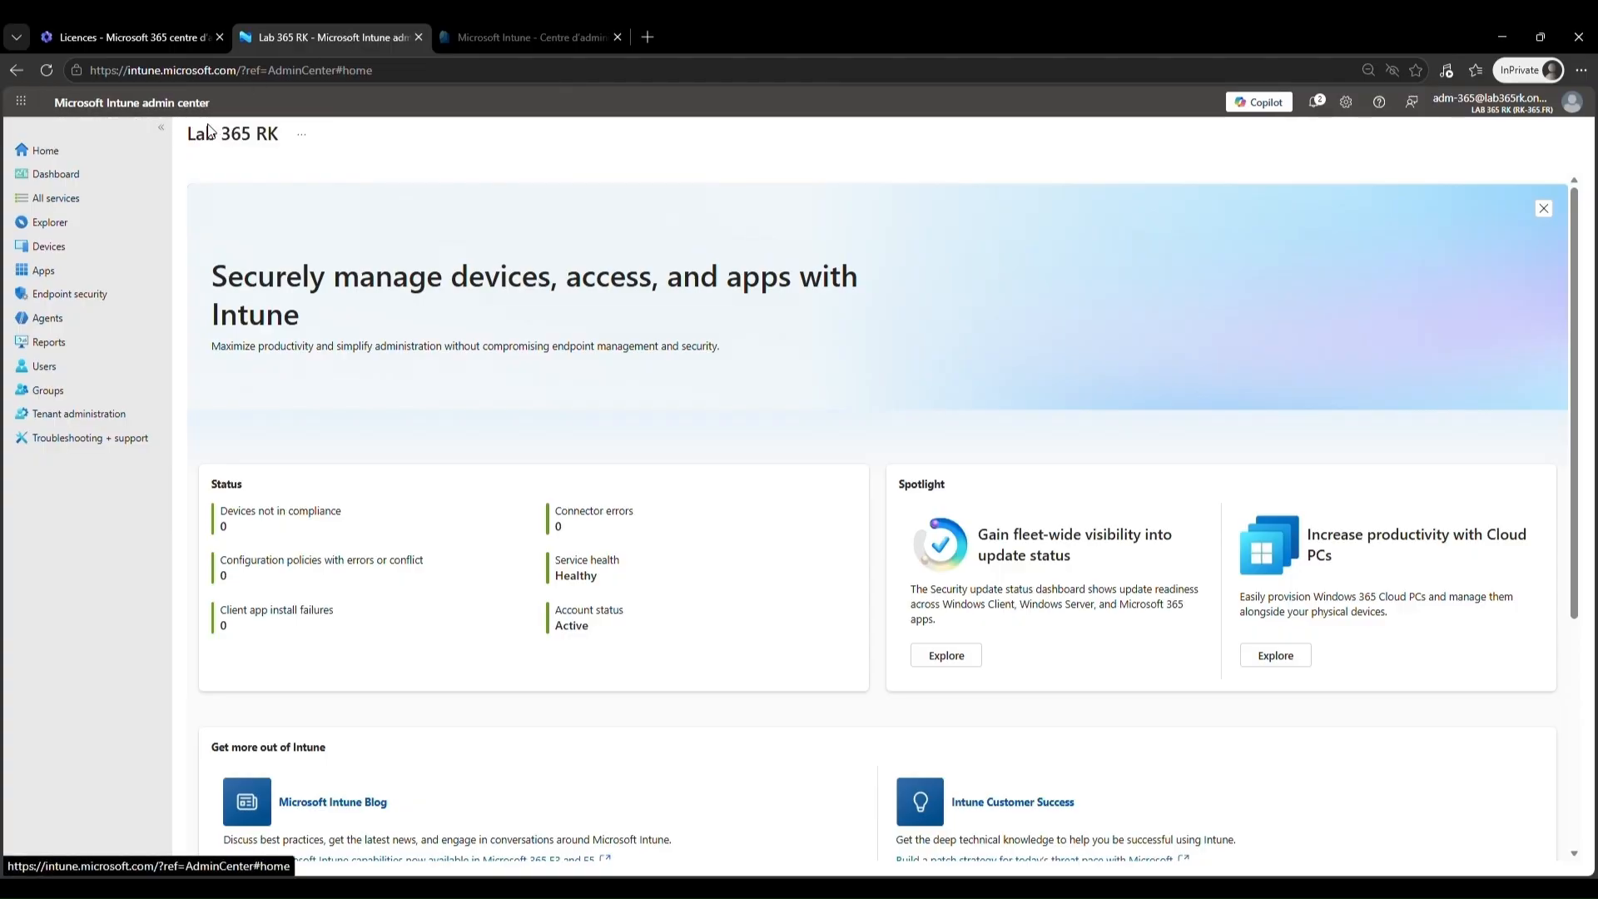
click(128, 305)
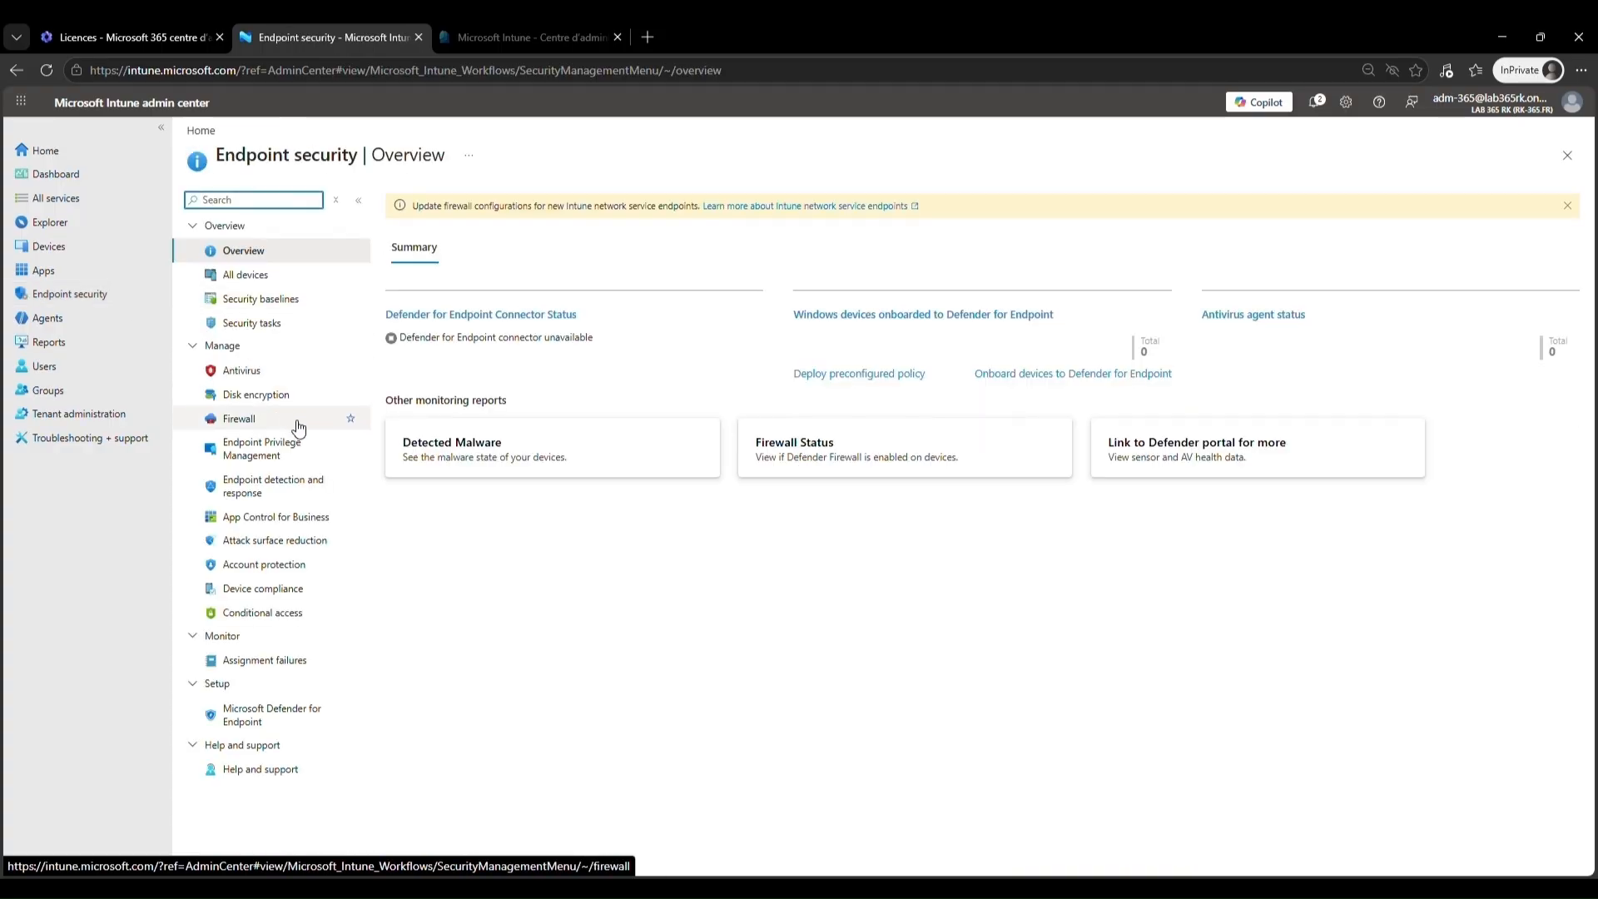
click(316, 457)
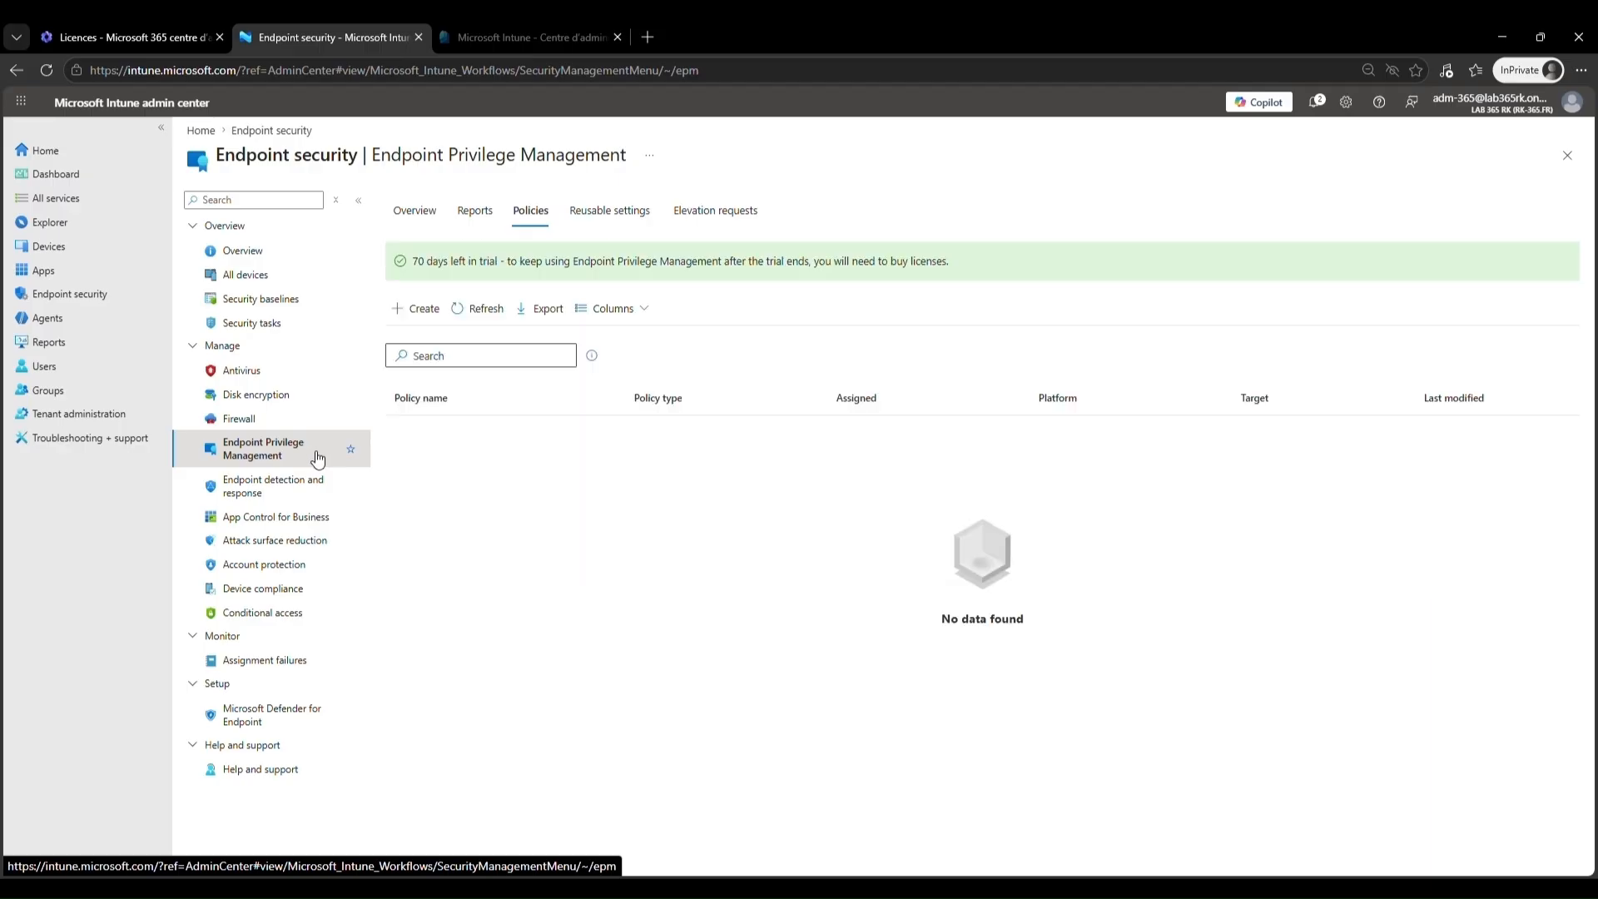
Step: Start creating a Windows profile of the type Elevation settings policy
click(429, 324)
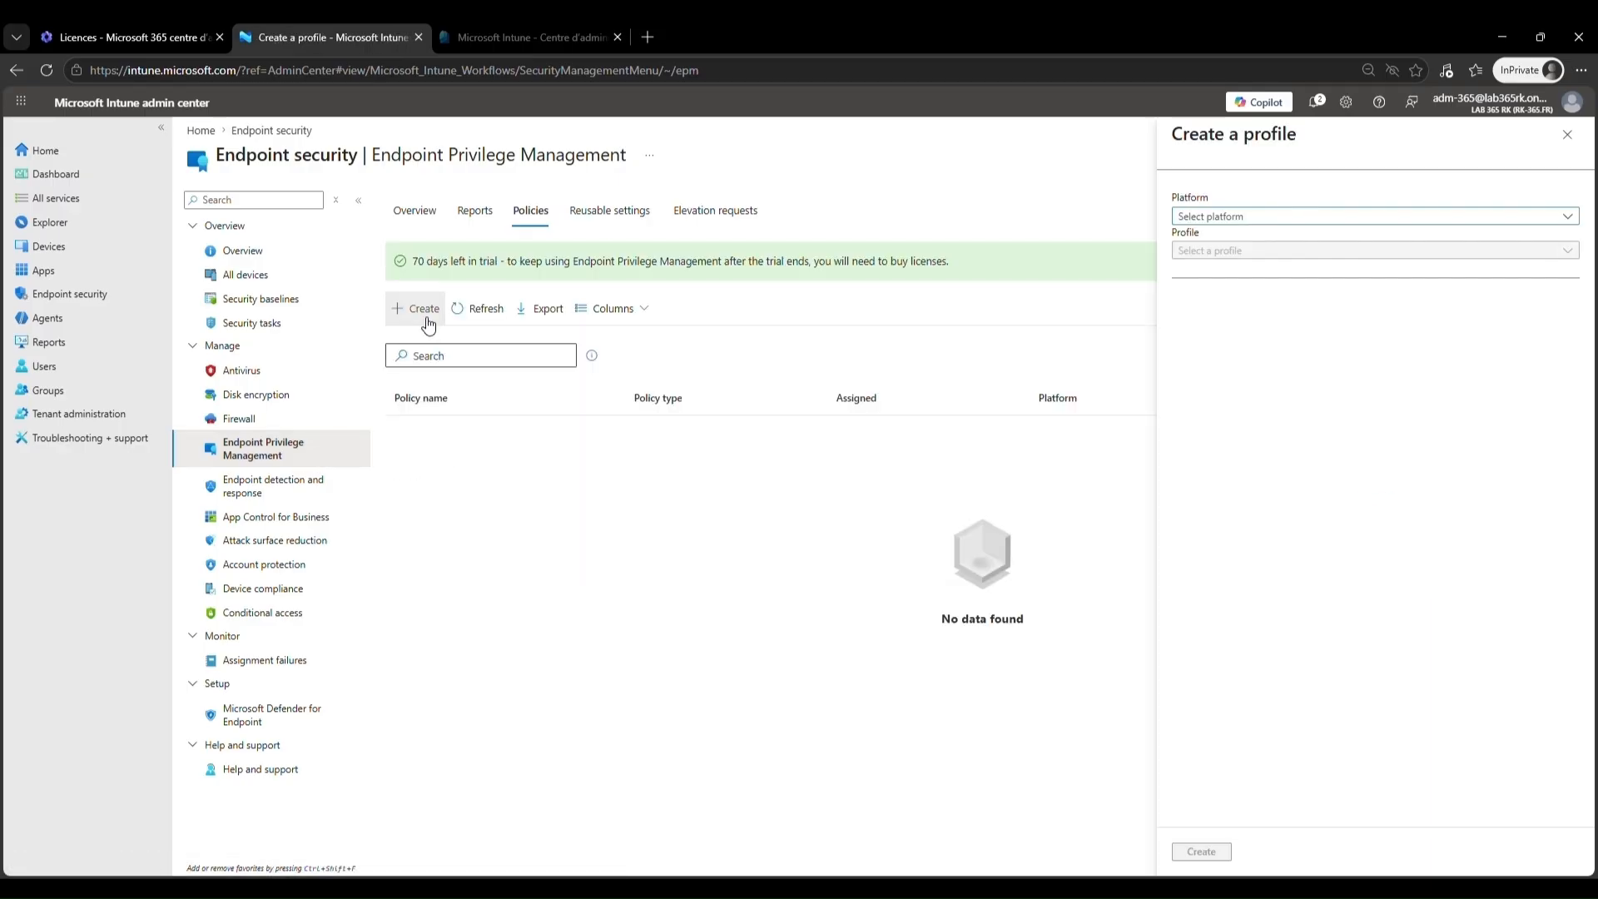
click(1396, 218)
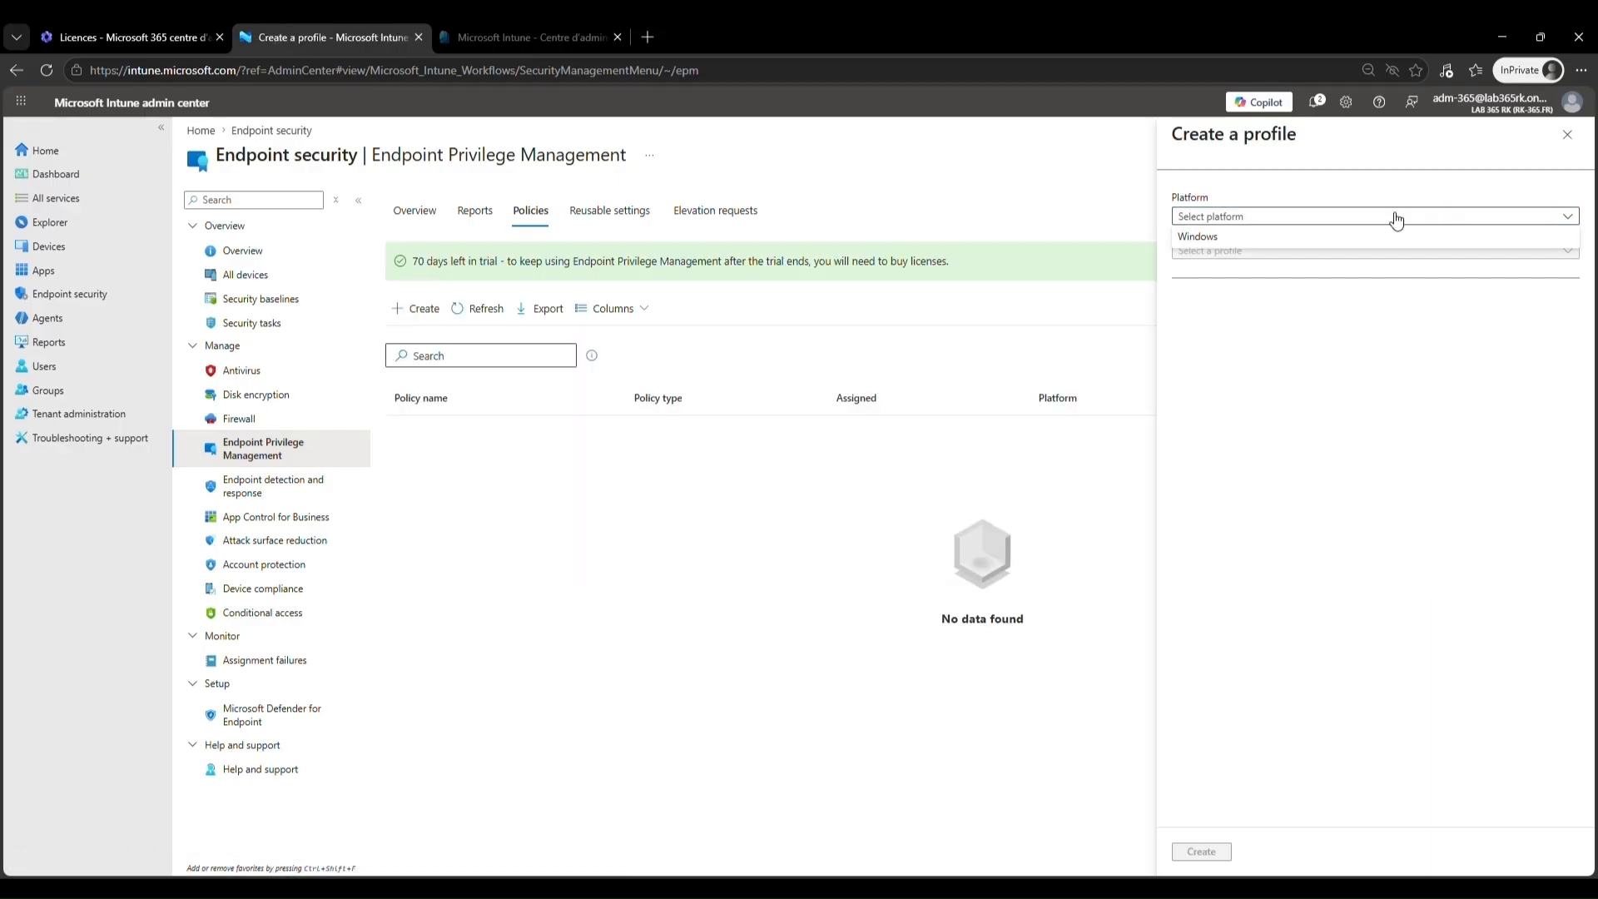
click(1334, 240)
click(1284, 249)
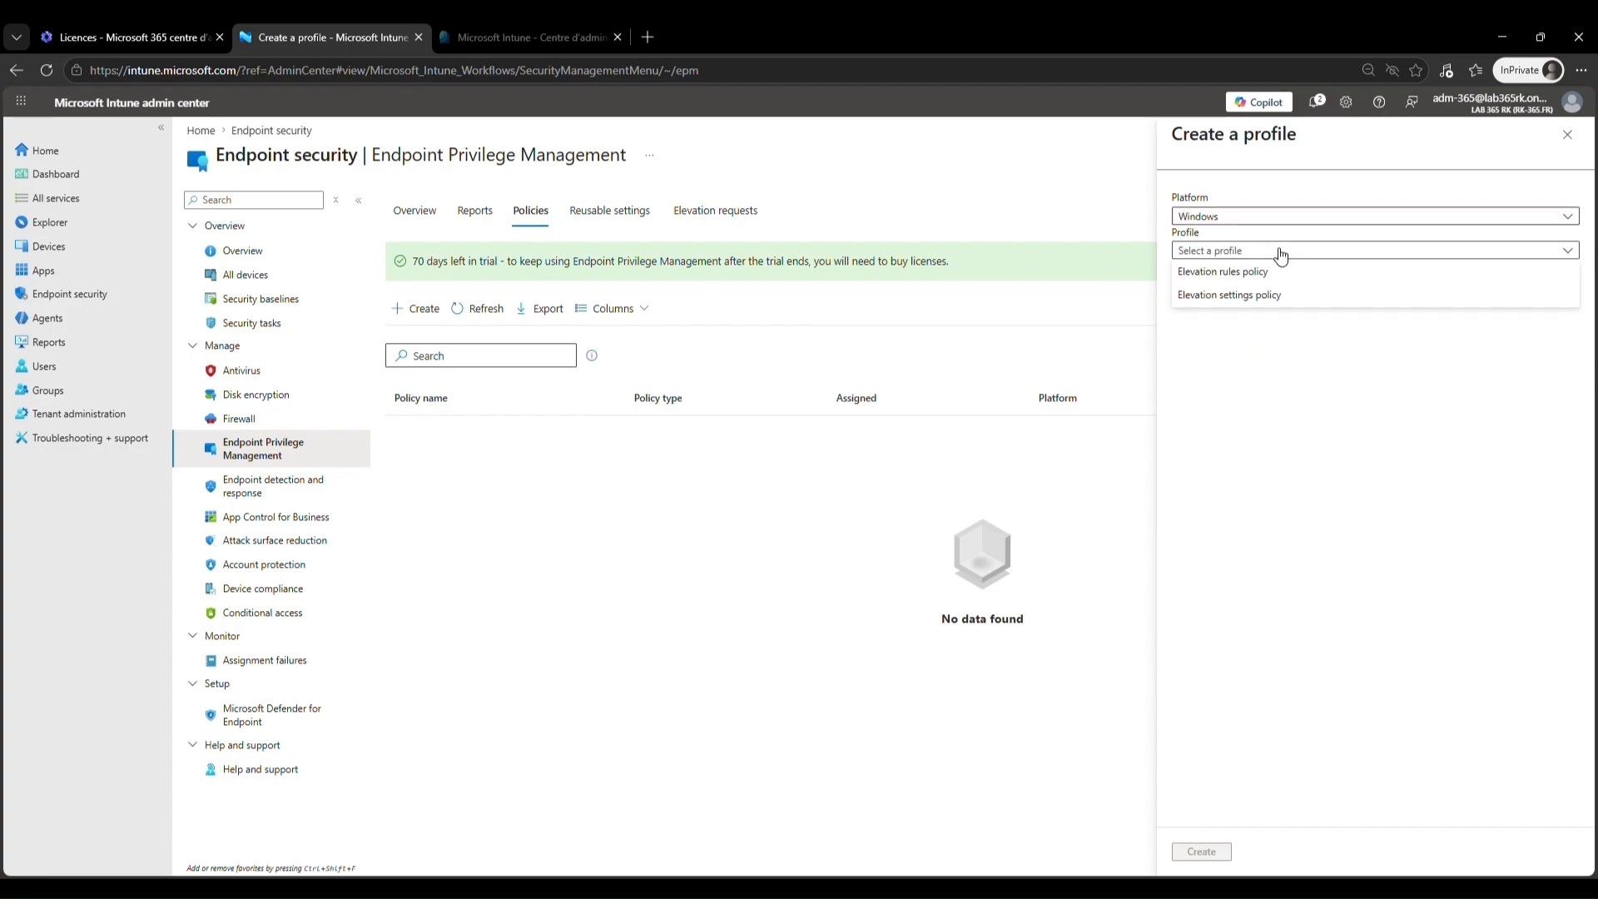
click(1293, 300)
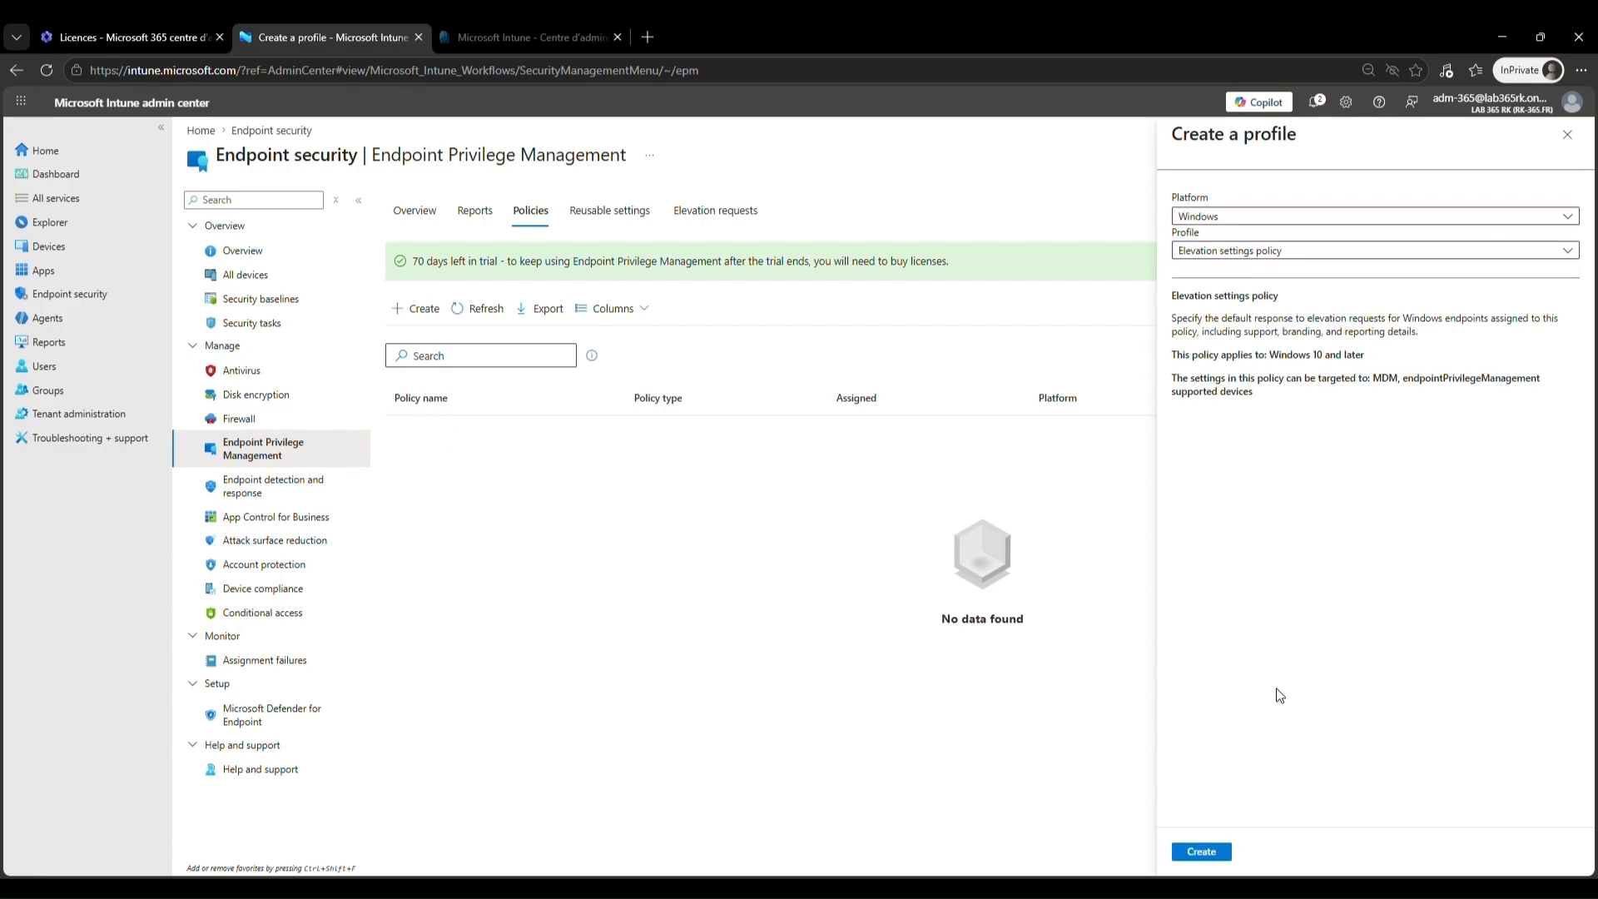
click(1220, 857)
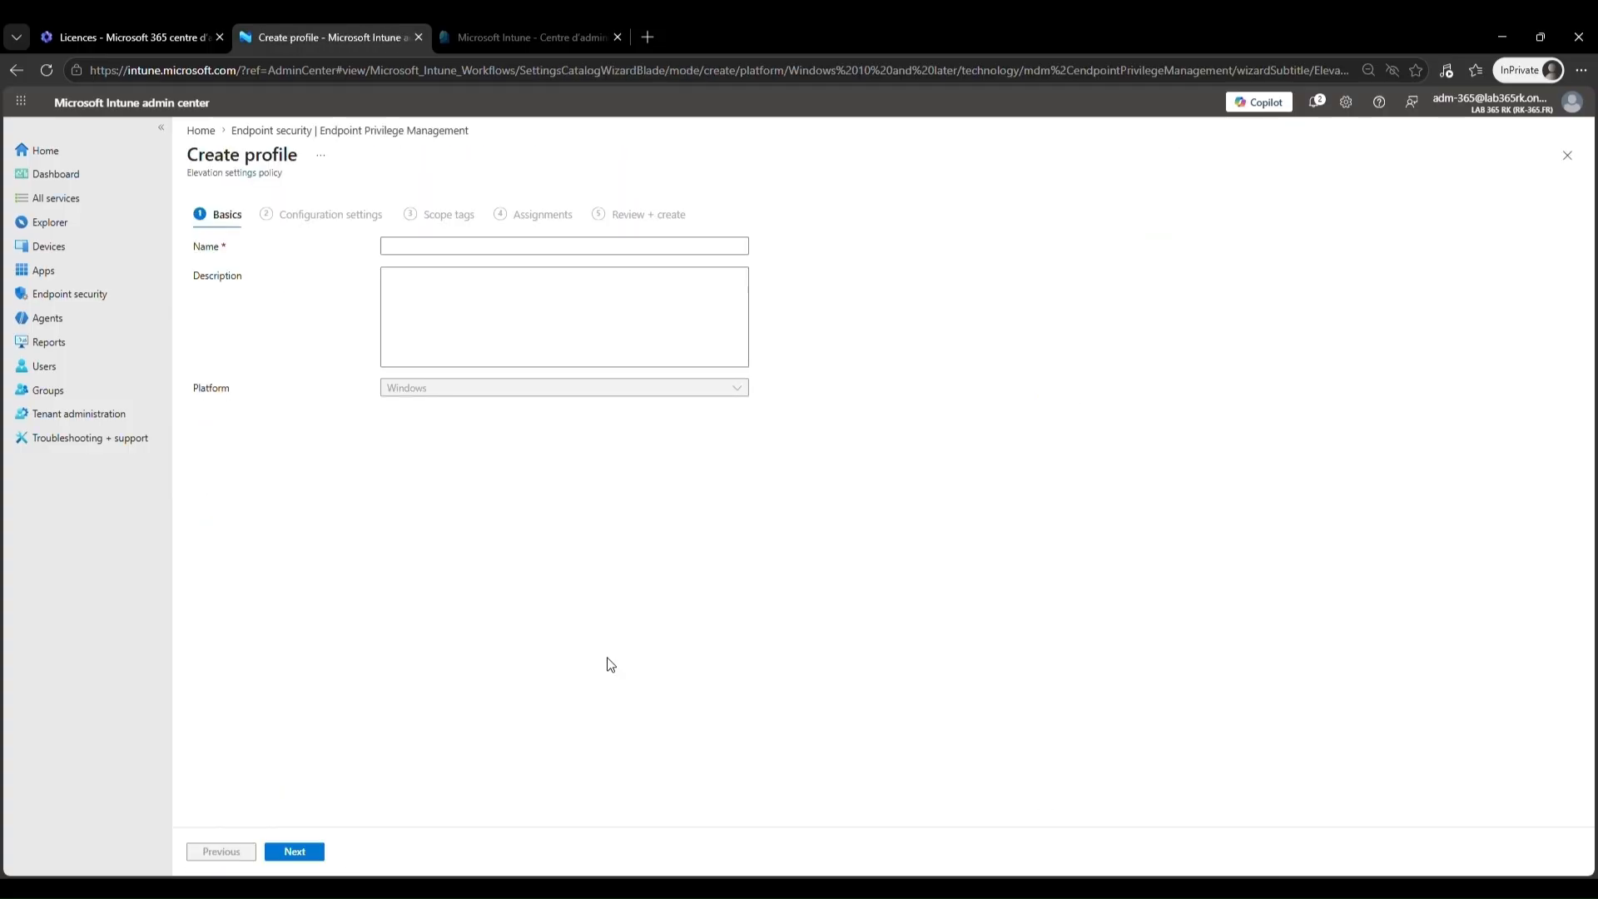
Step: Name the profile "EPM - Settings" and expand its Privilege management elevation client settings
click(453, 250)
text(EPM - Settings)
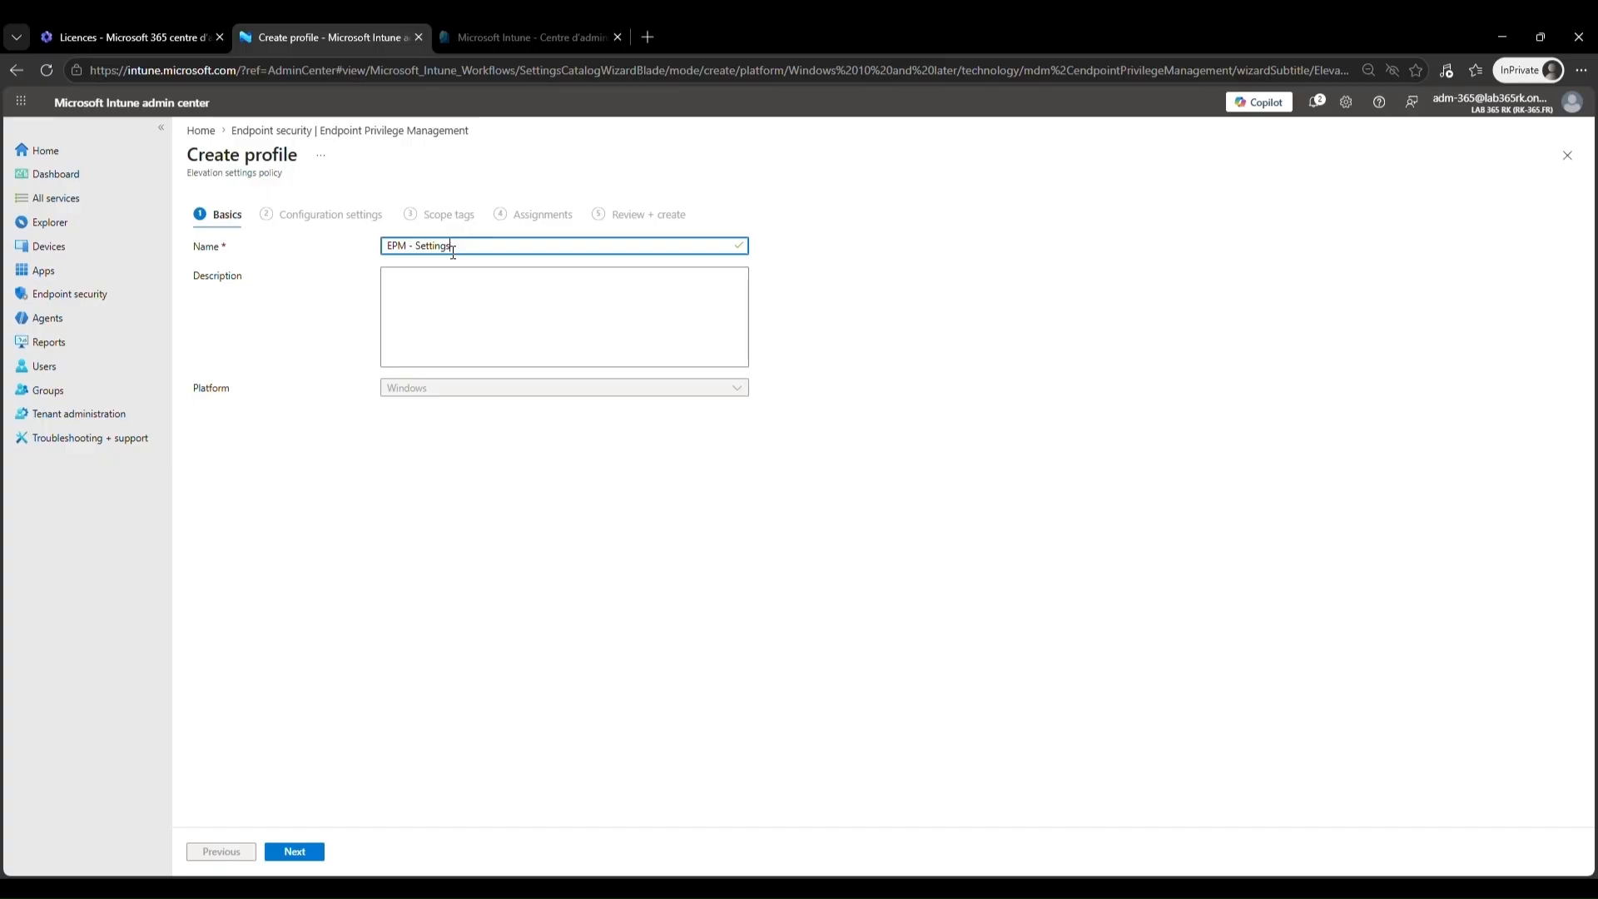
click(300, 849)
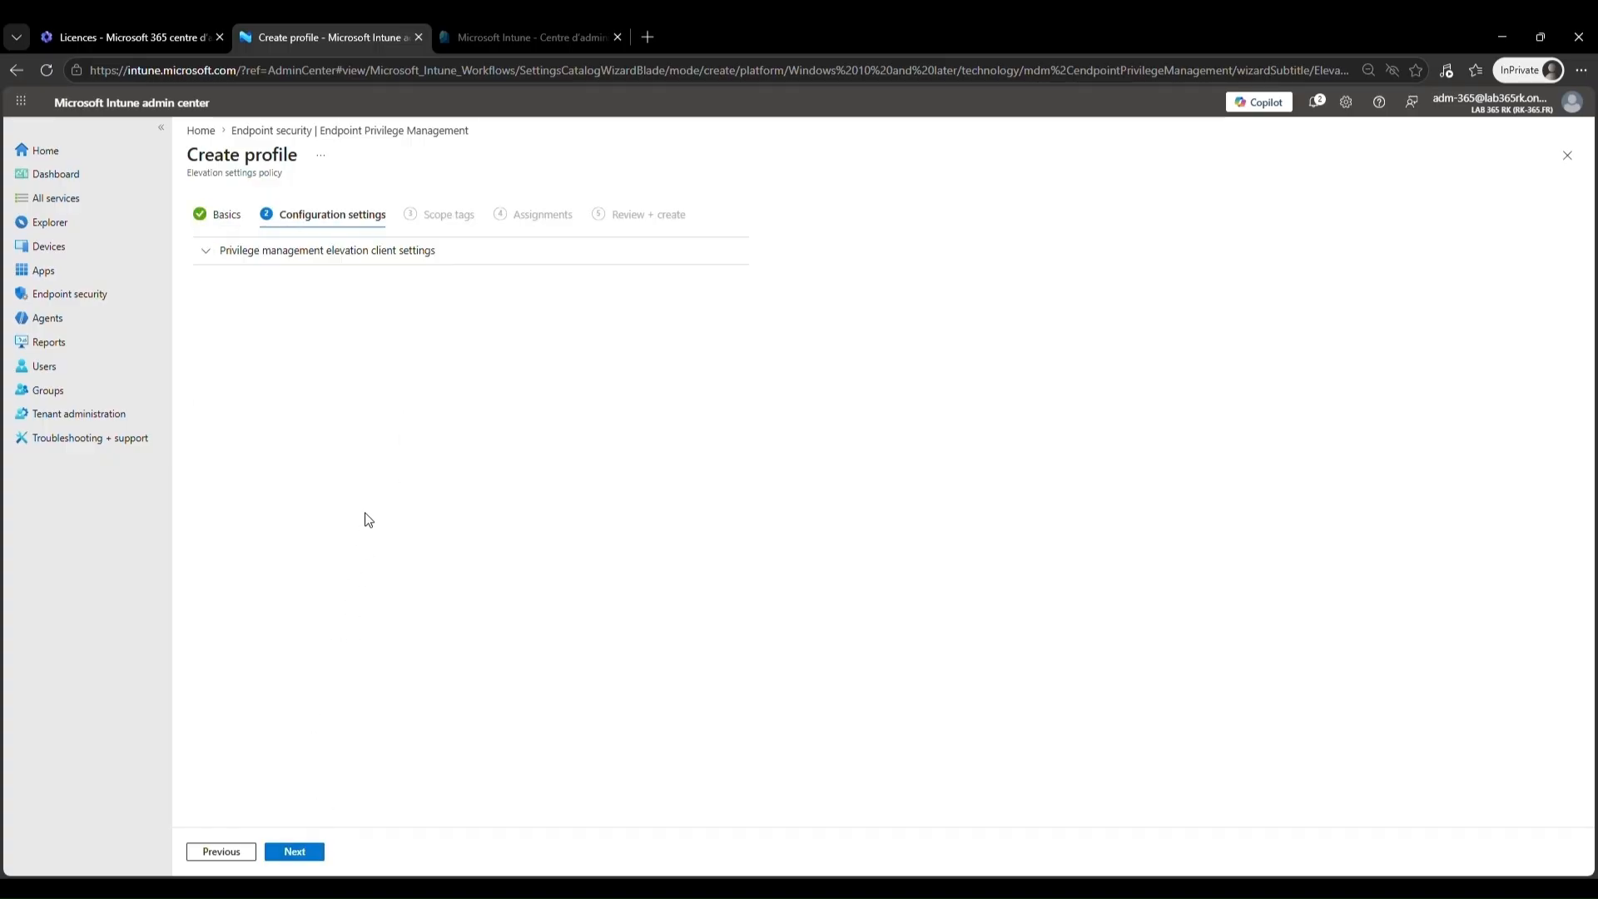
click(398, 251)
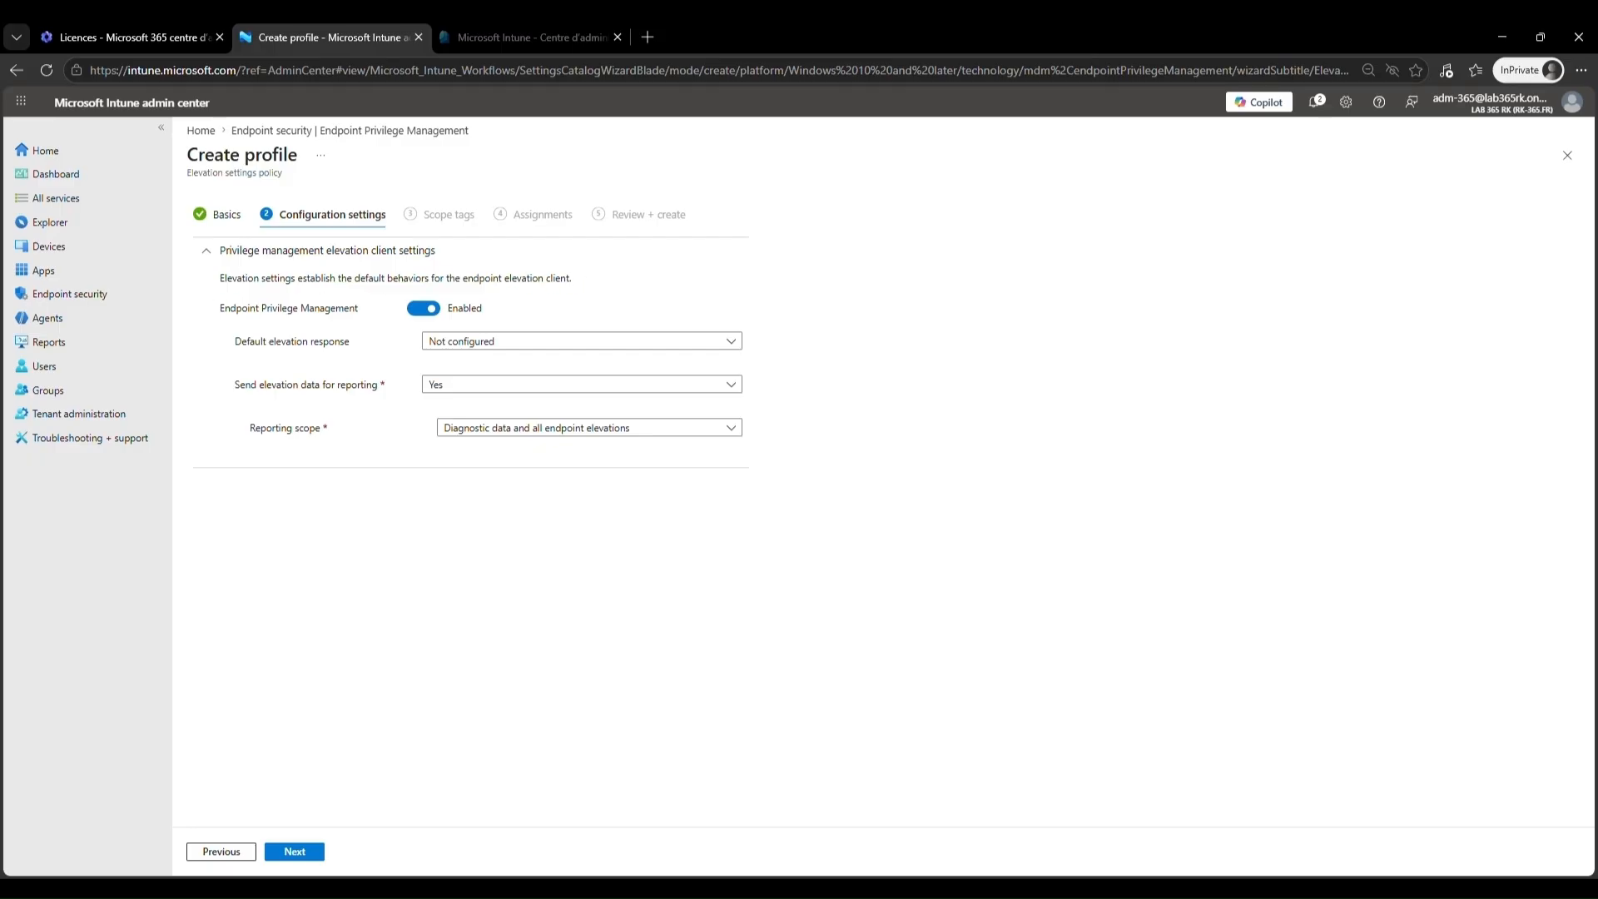
Step: Examine the Endpoint Privilege Management setting and the options offered for the default elevation response
mouse_move(227, 320)
mouse_down()
mouse_move(350, 330)
mouse_move(400, 304)
mouse_move(417, 331)
mouse_move(500, 326)
mouse_up()
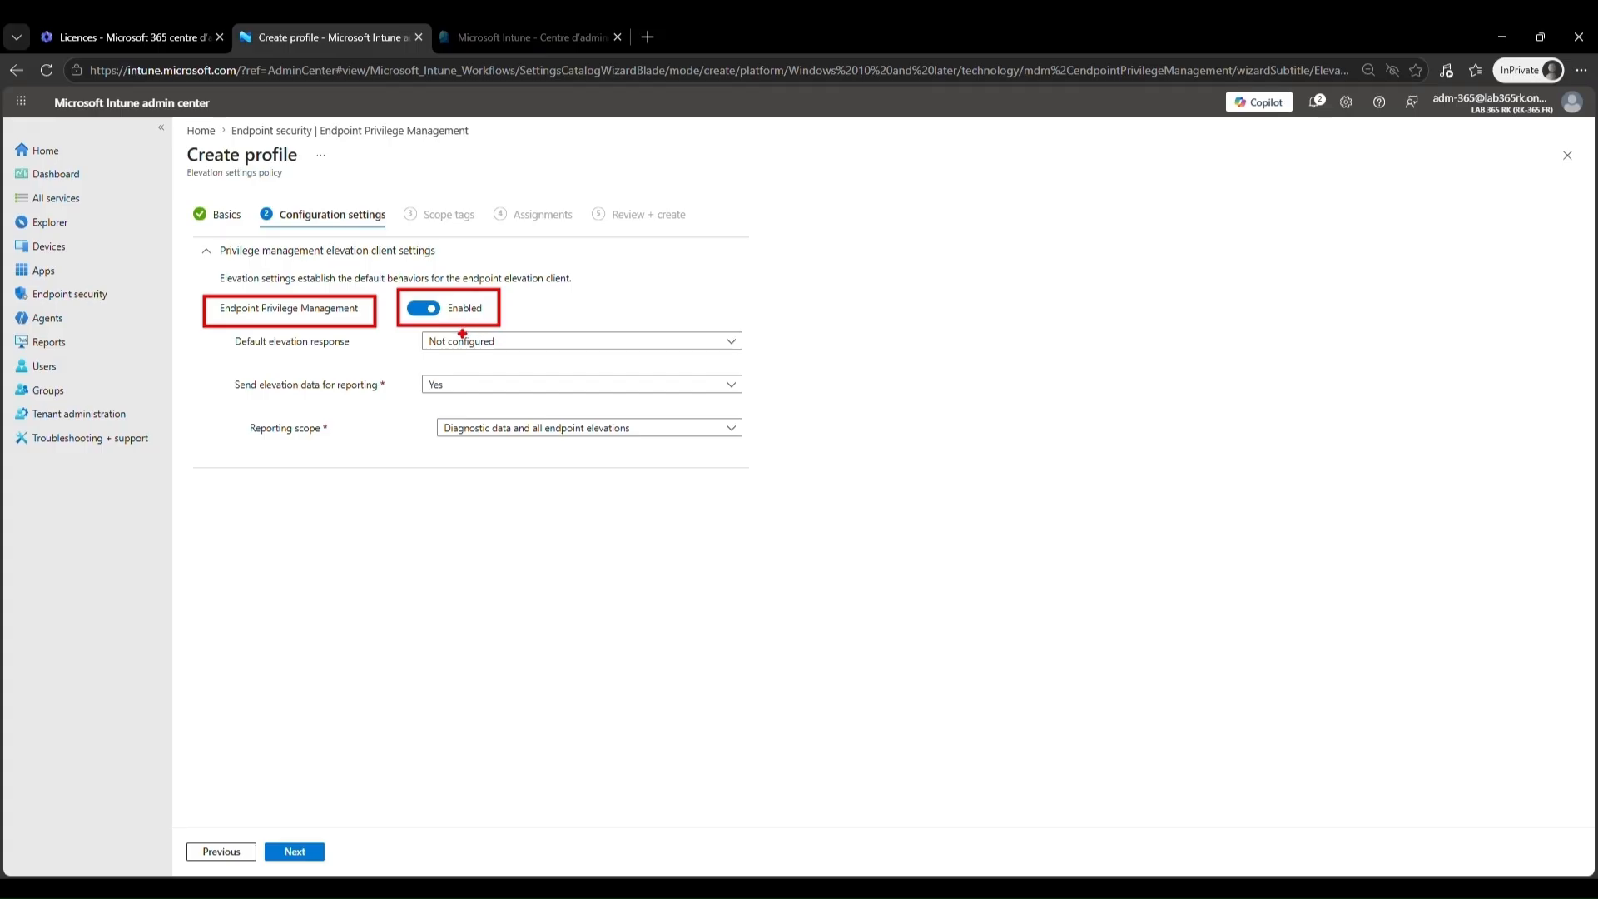
key(Escape)
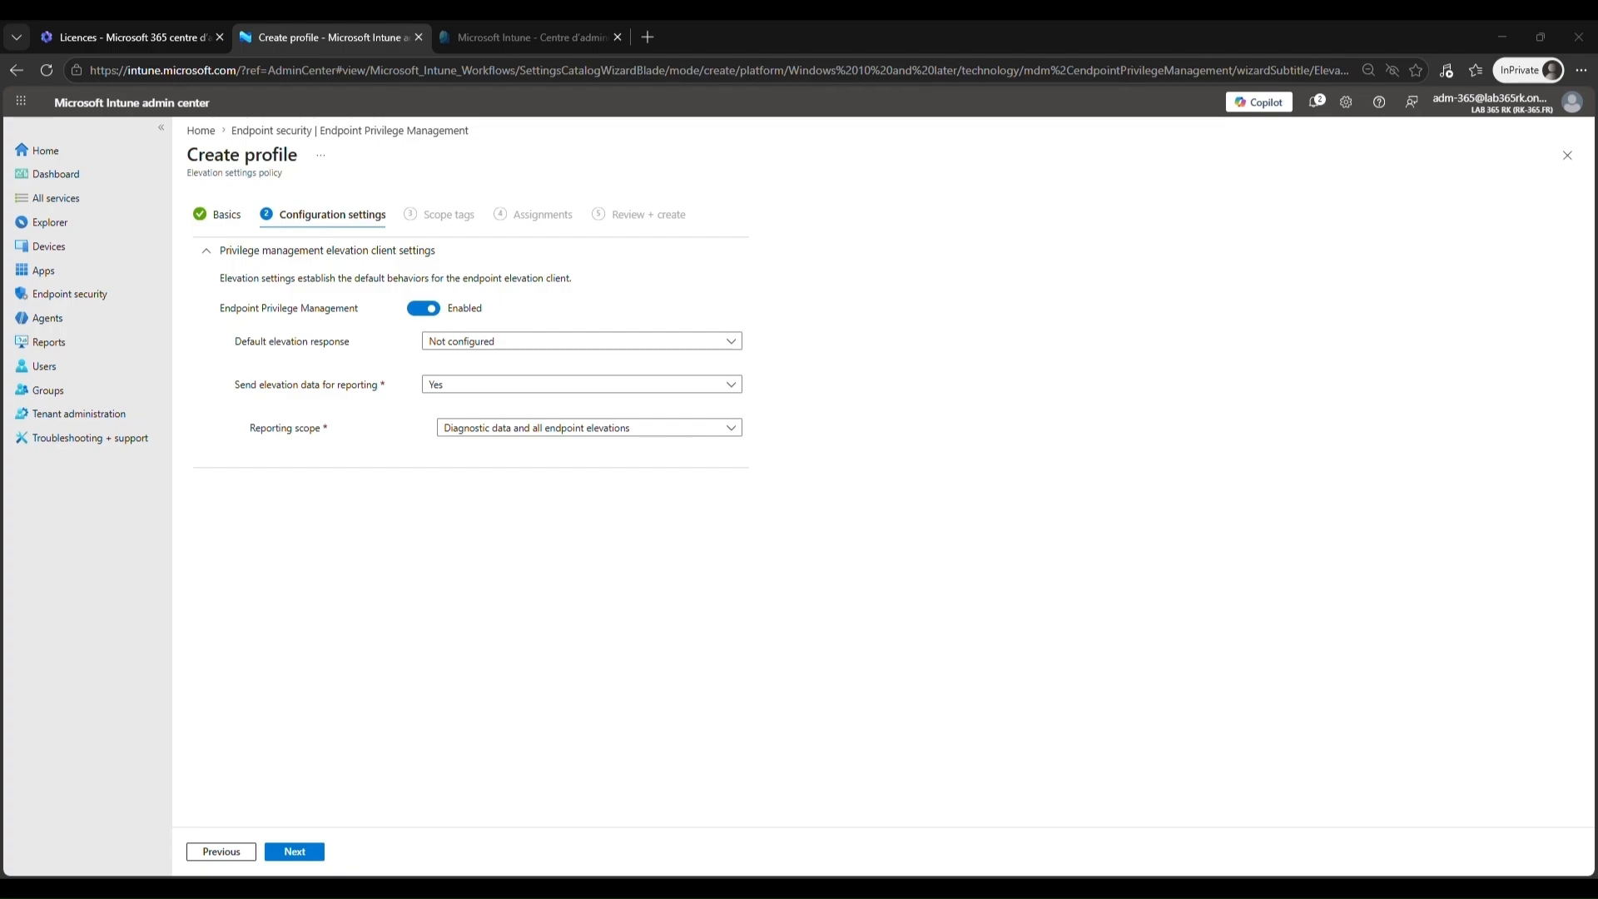
click(360, 355)
key(ctrl+2)
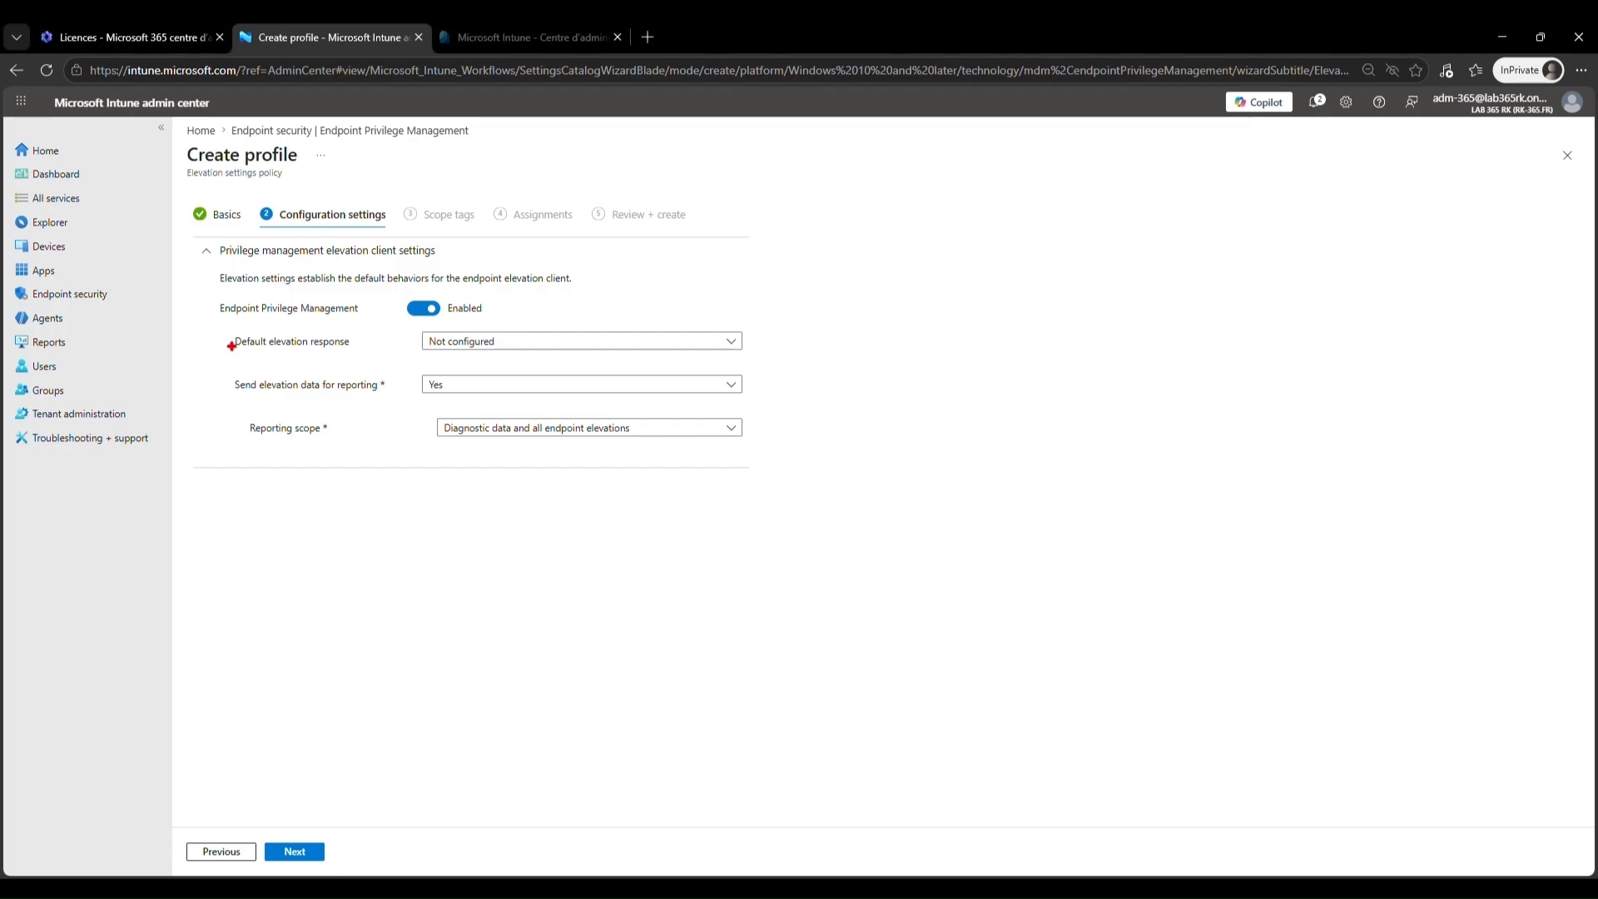
mouse_move(218, 324)
mouse_down()
mouse_move(273, 359)
mouse_move(349, 358)
mouse_up()
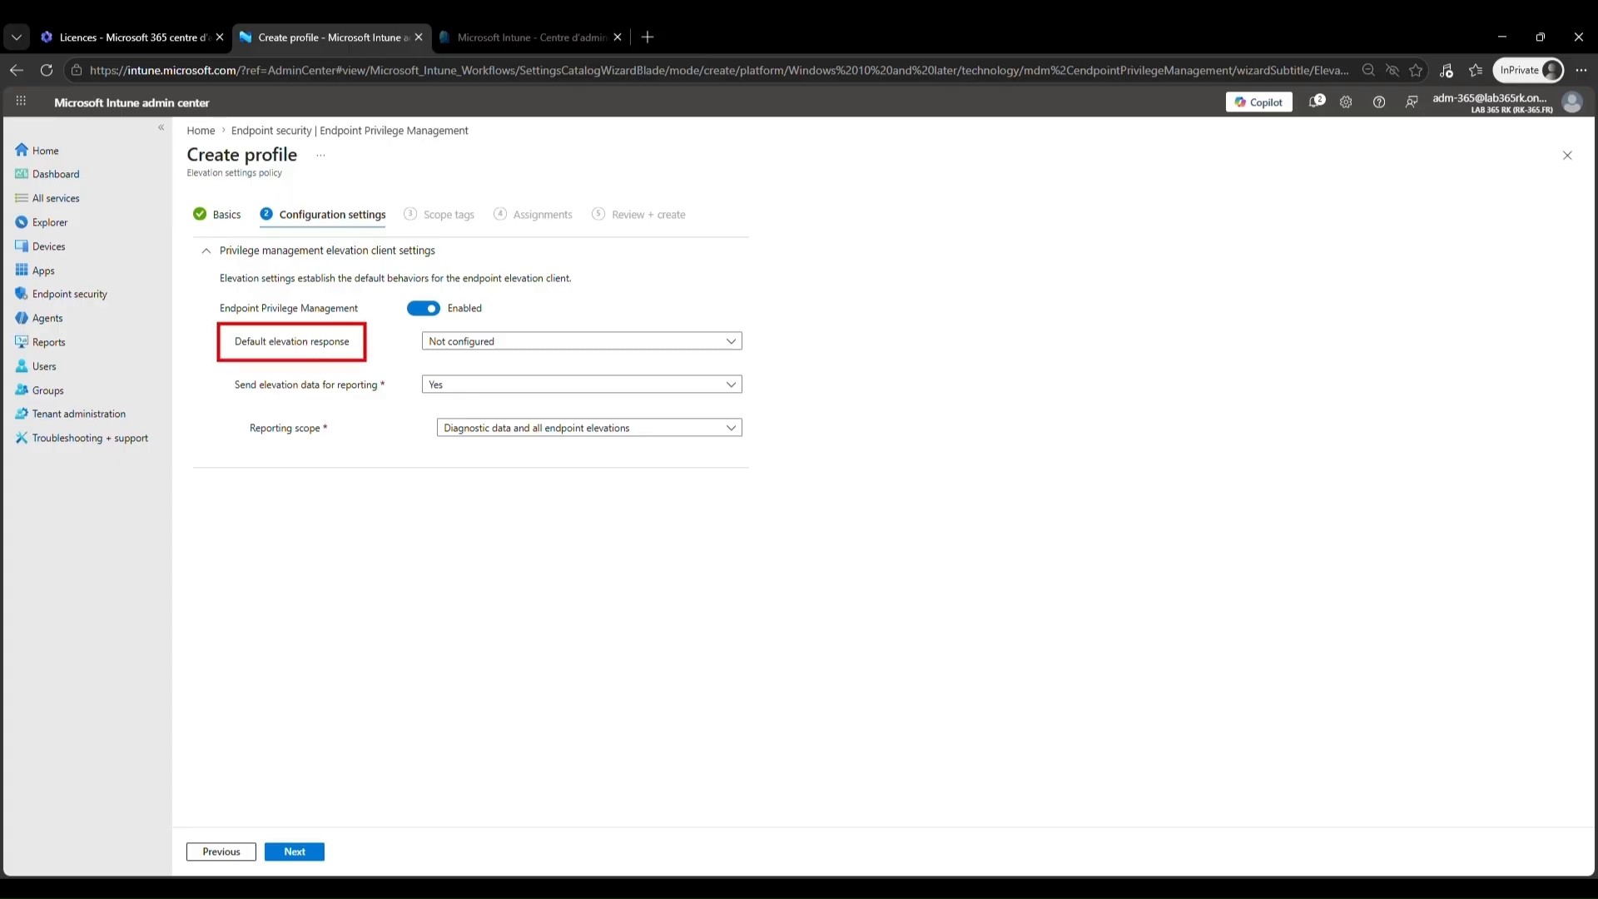
key(Escape)
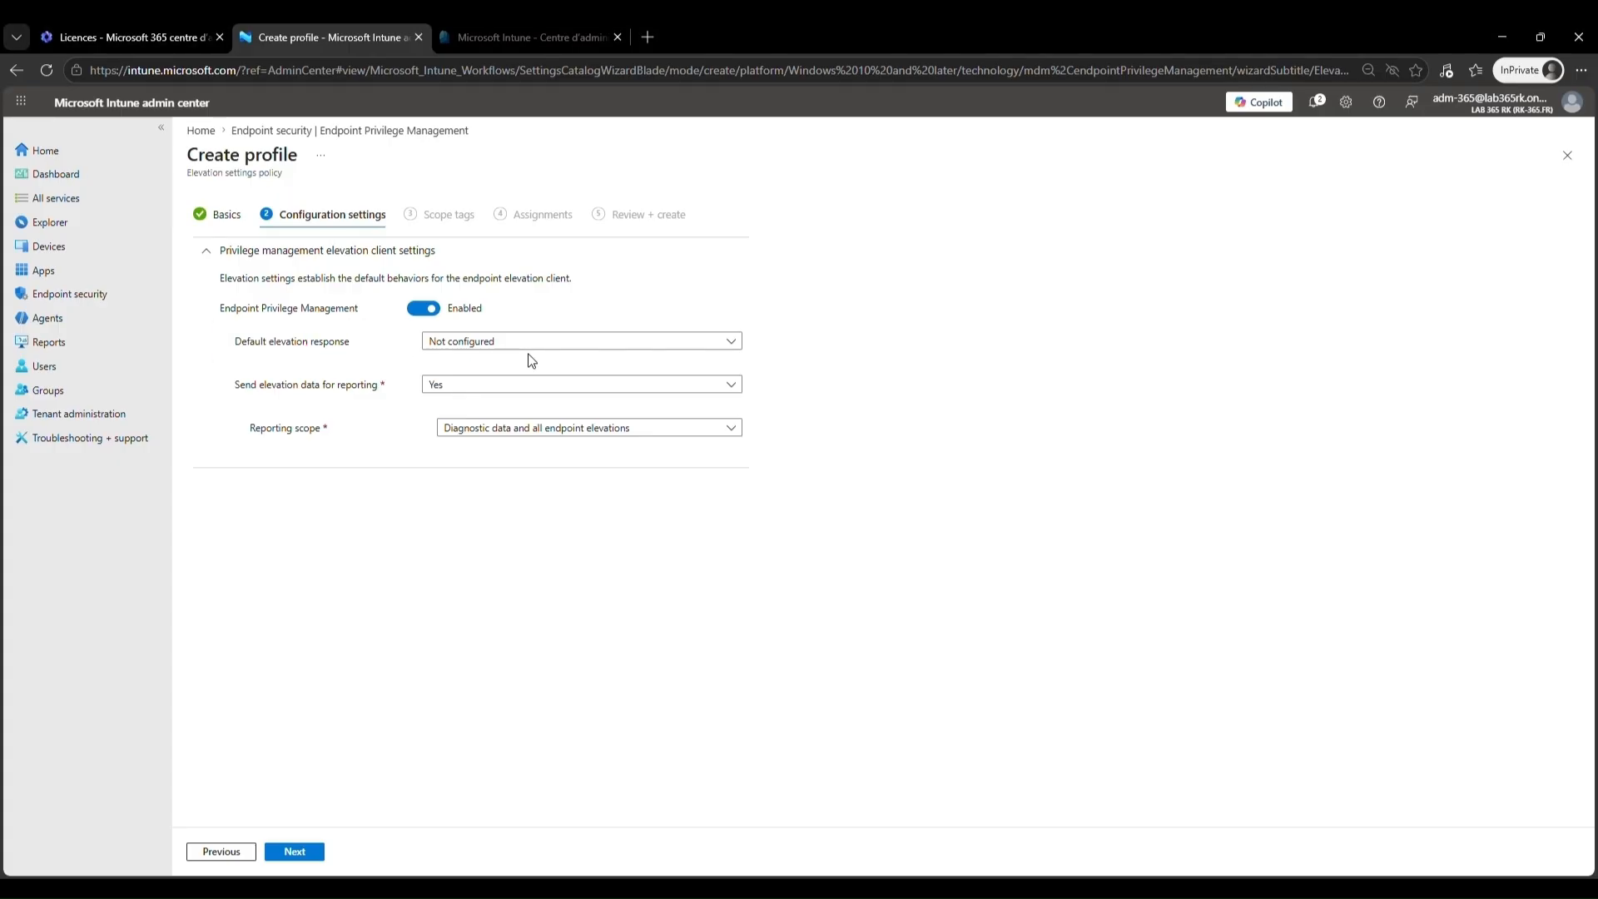
click(566, 343)
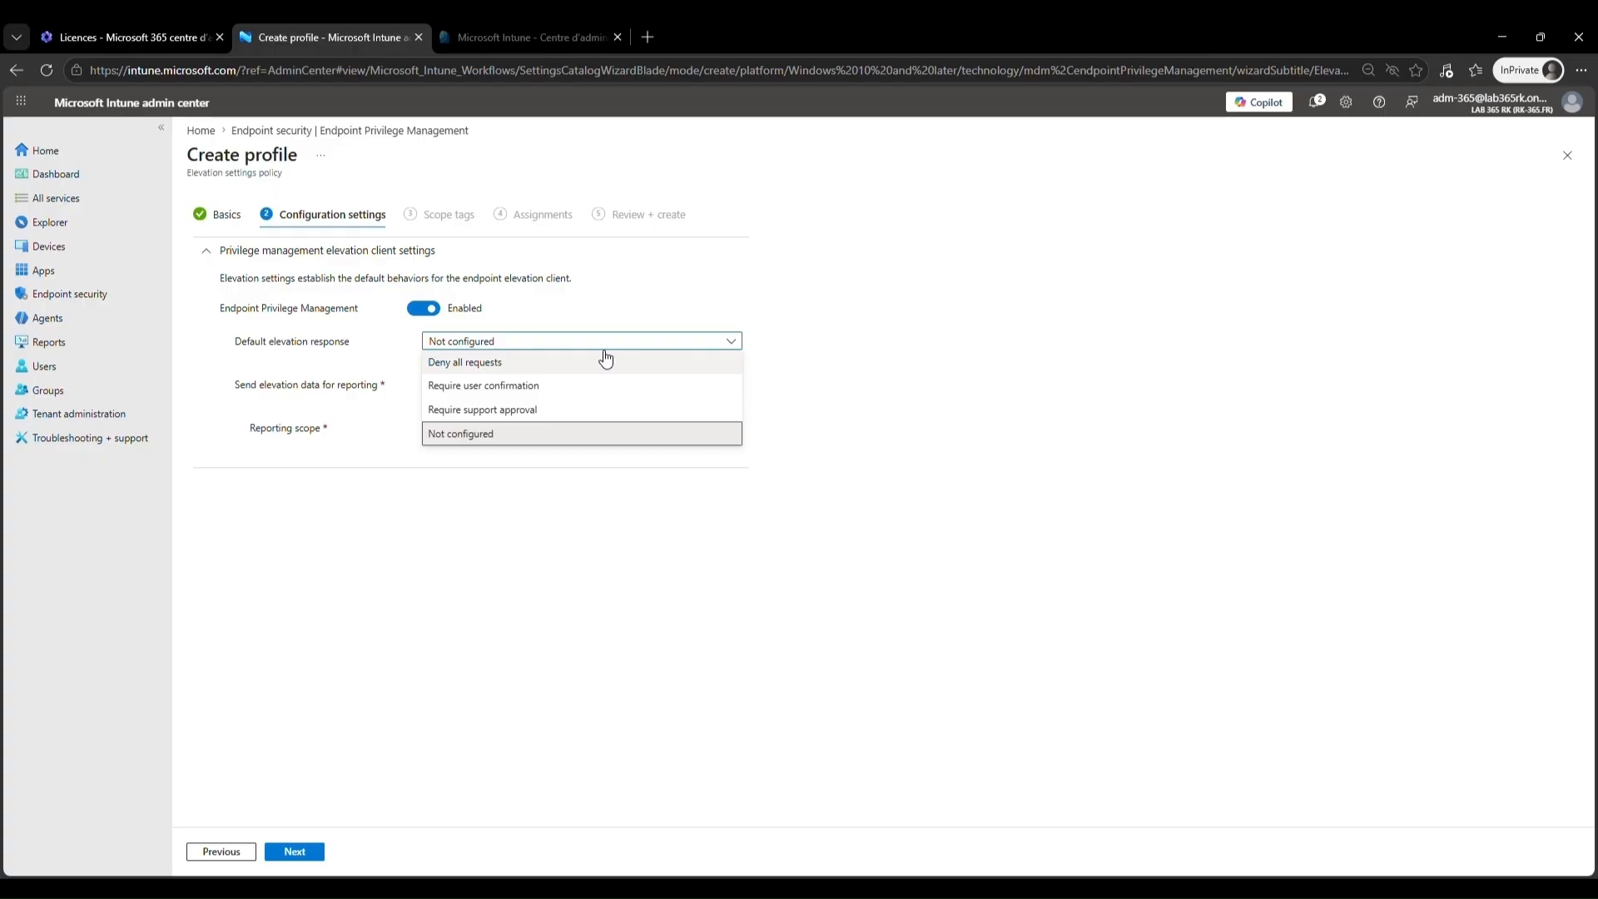
key(ctrl+2)
mouse_move(568, 363)
mouse_down()
mouse_move(621, 366)
mouse_move(630, 410)
mouse_up()
key(Escape)
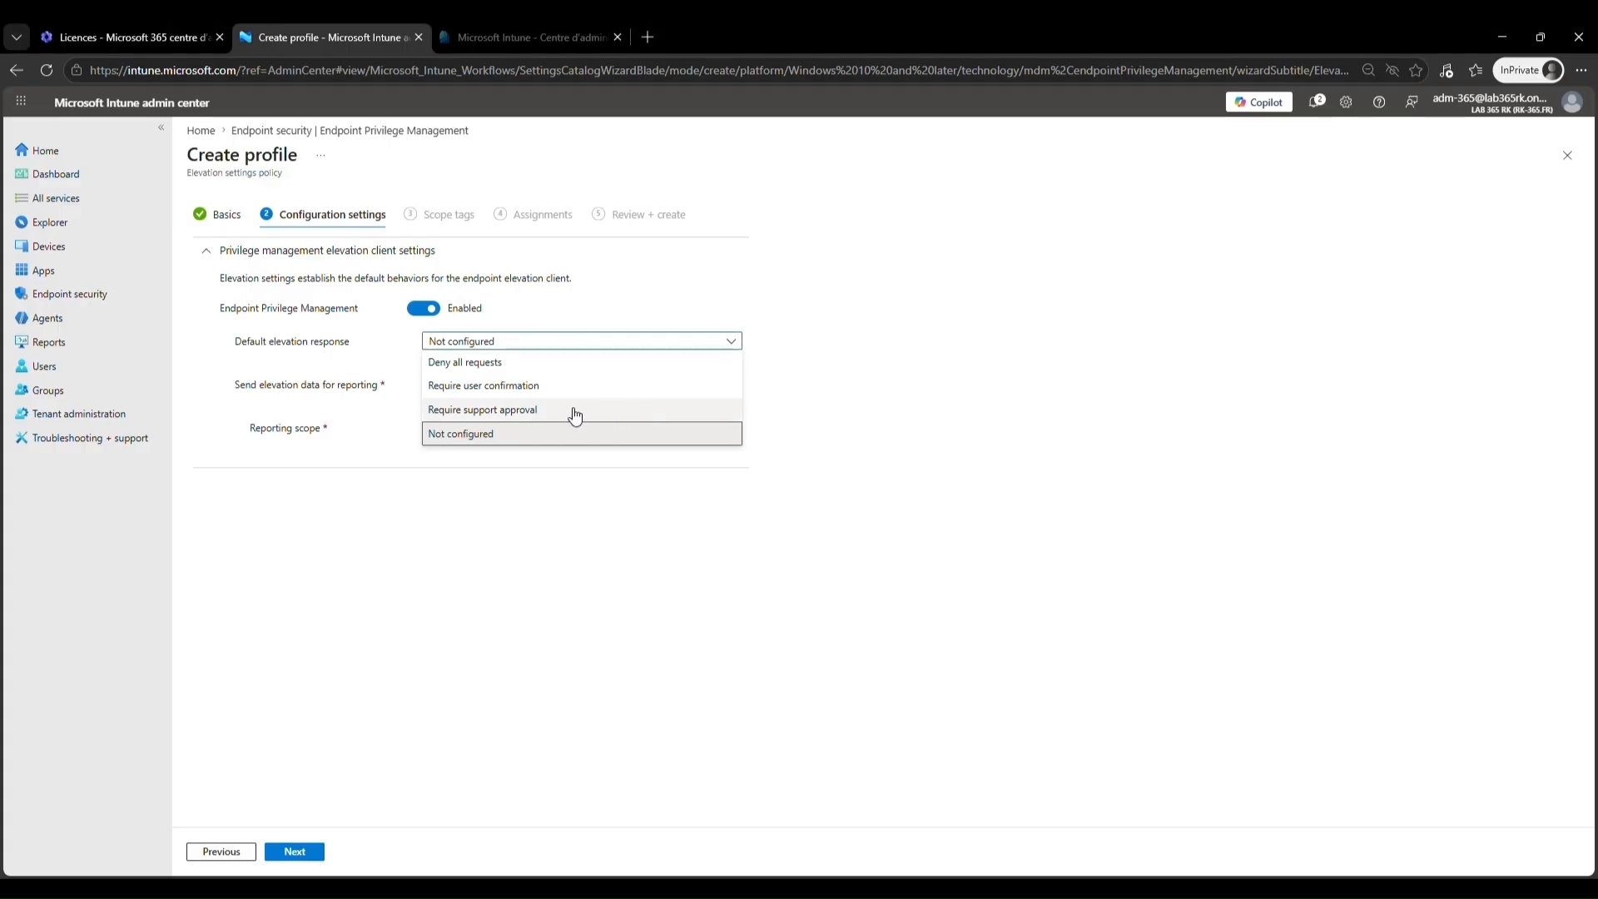
key(ctrl+2)
drag(573, 407, 616, 405)
drag(555, 386, 631, 374)
key(Escape)
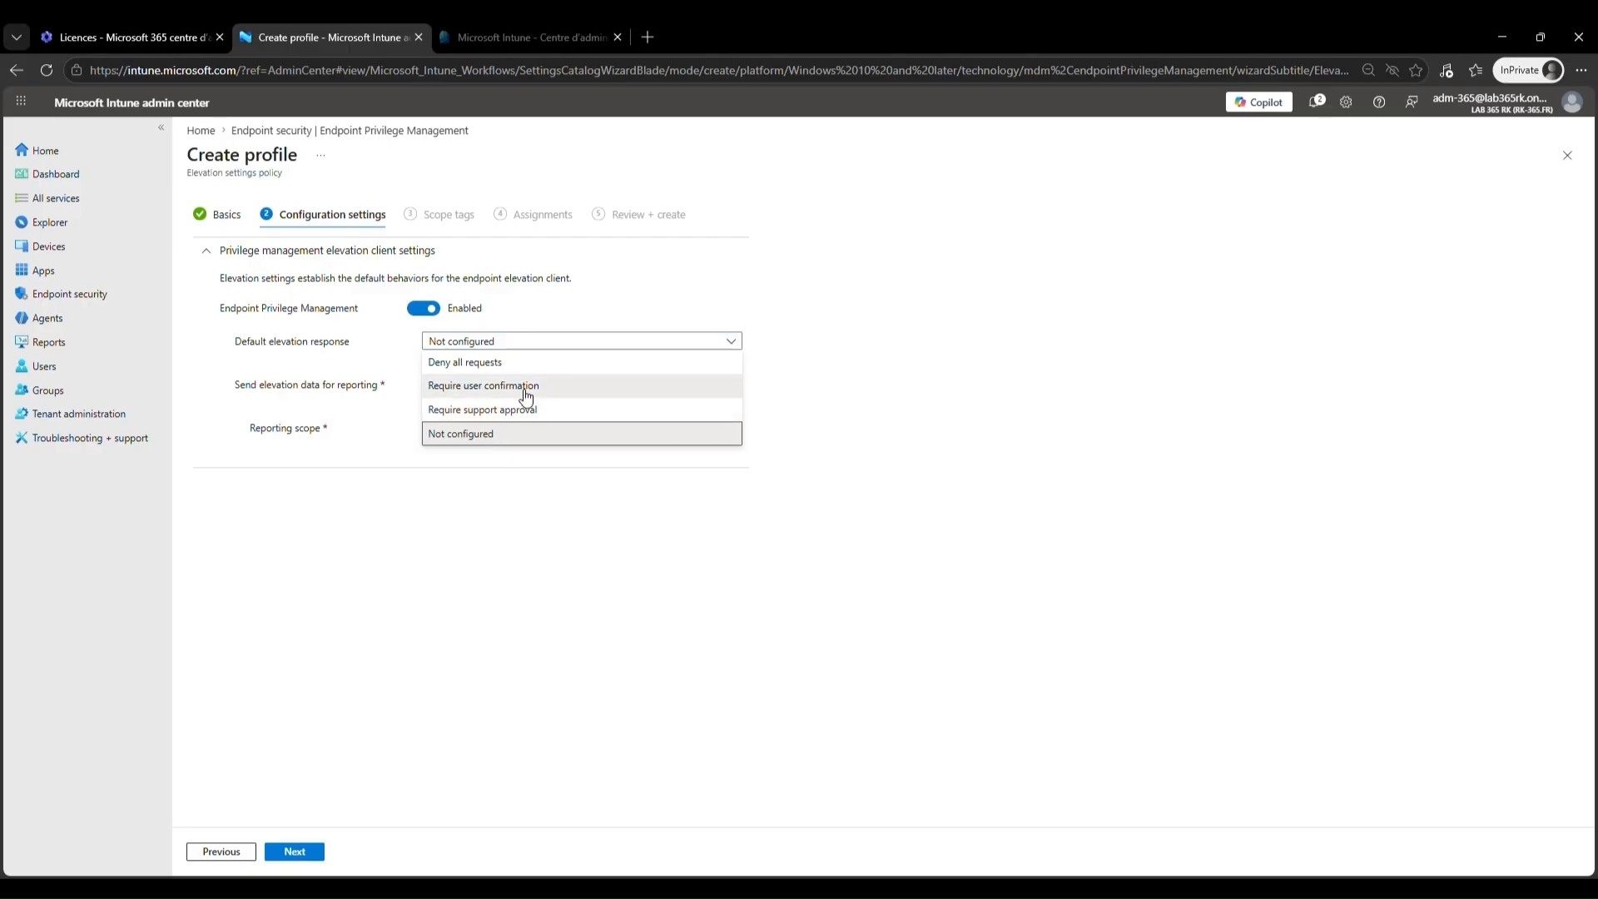
Step: Set the default elevation response to Require user confirmation and select Business justification as its validation
click(526, 386)
click(528, 386)
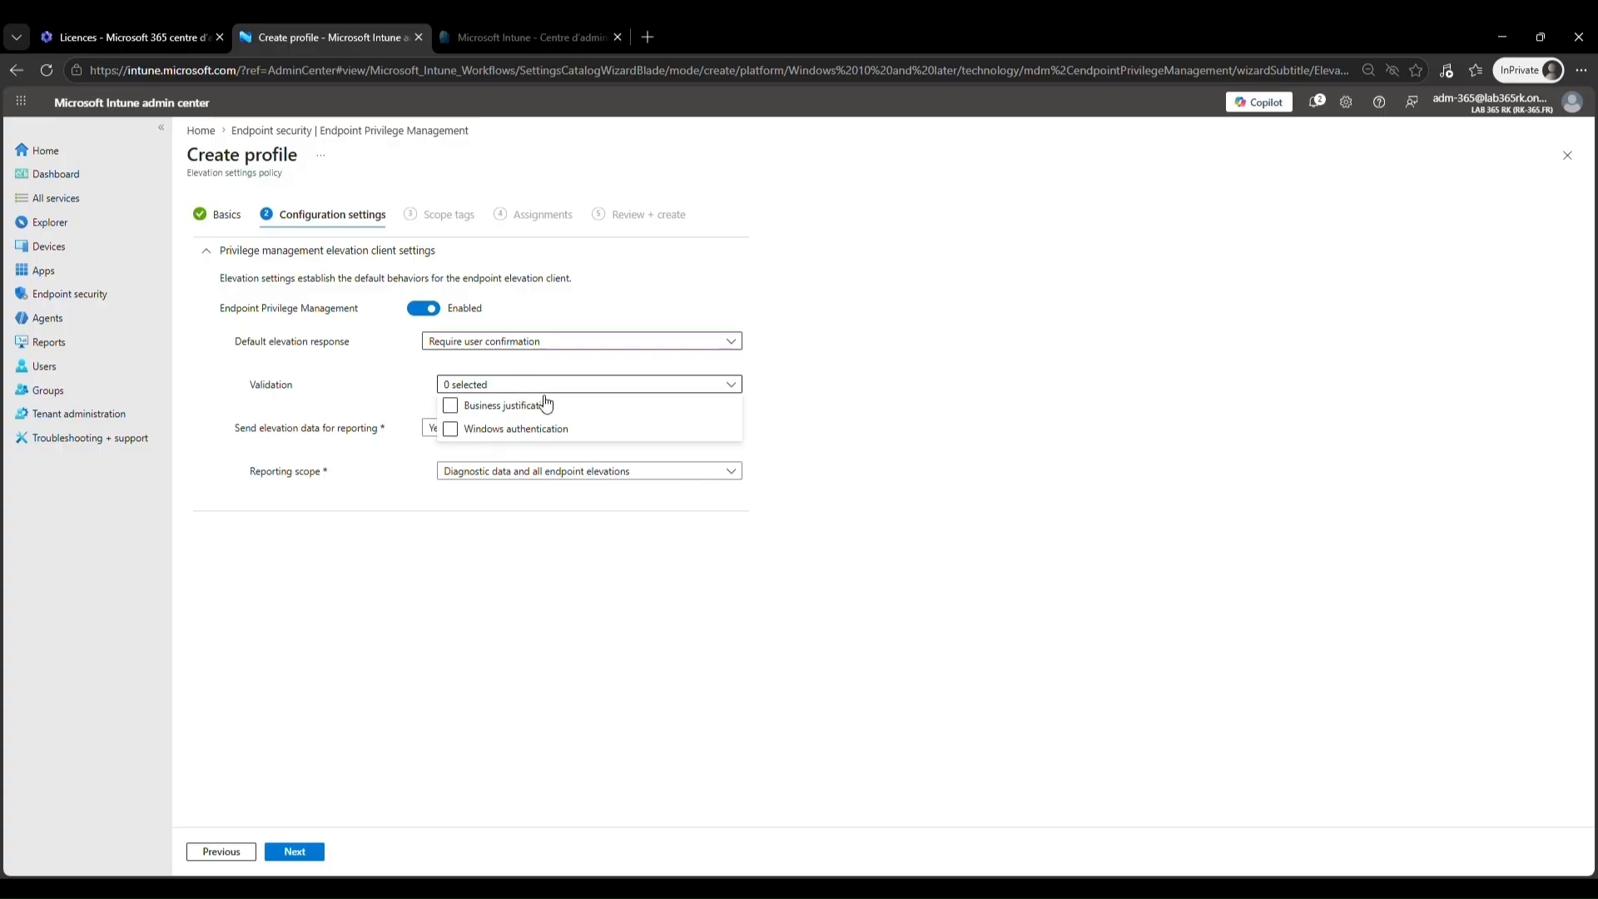
click(549, 404)
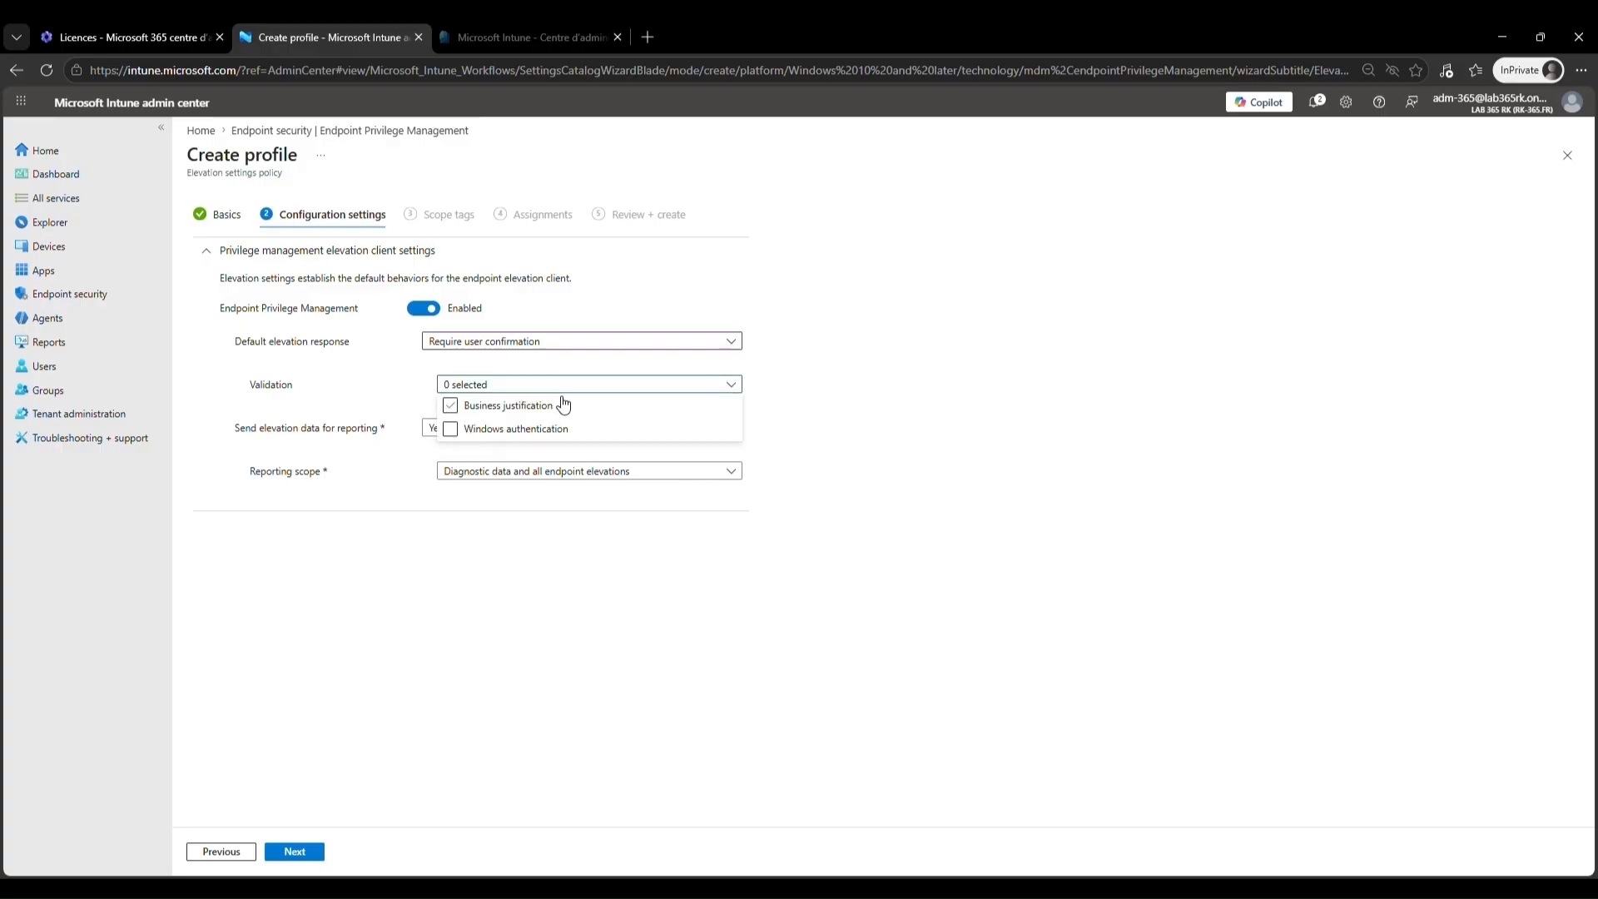
key(ctrl+2)
drag(577, 405, 632, 393)
drag(586, 430, 649, 421)
key(Escape)
click(648, 384)
Step: Set the default elevation response to Require support approval and review the reporting settings
click(655, 343)
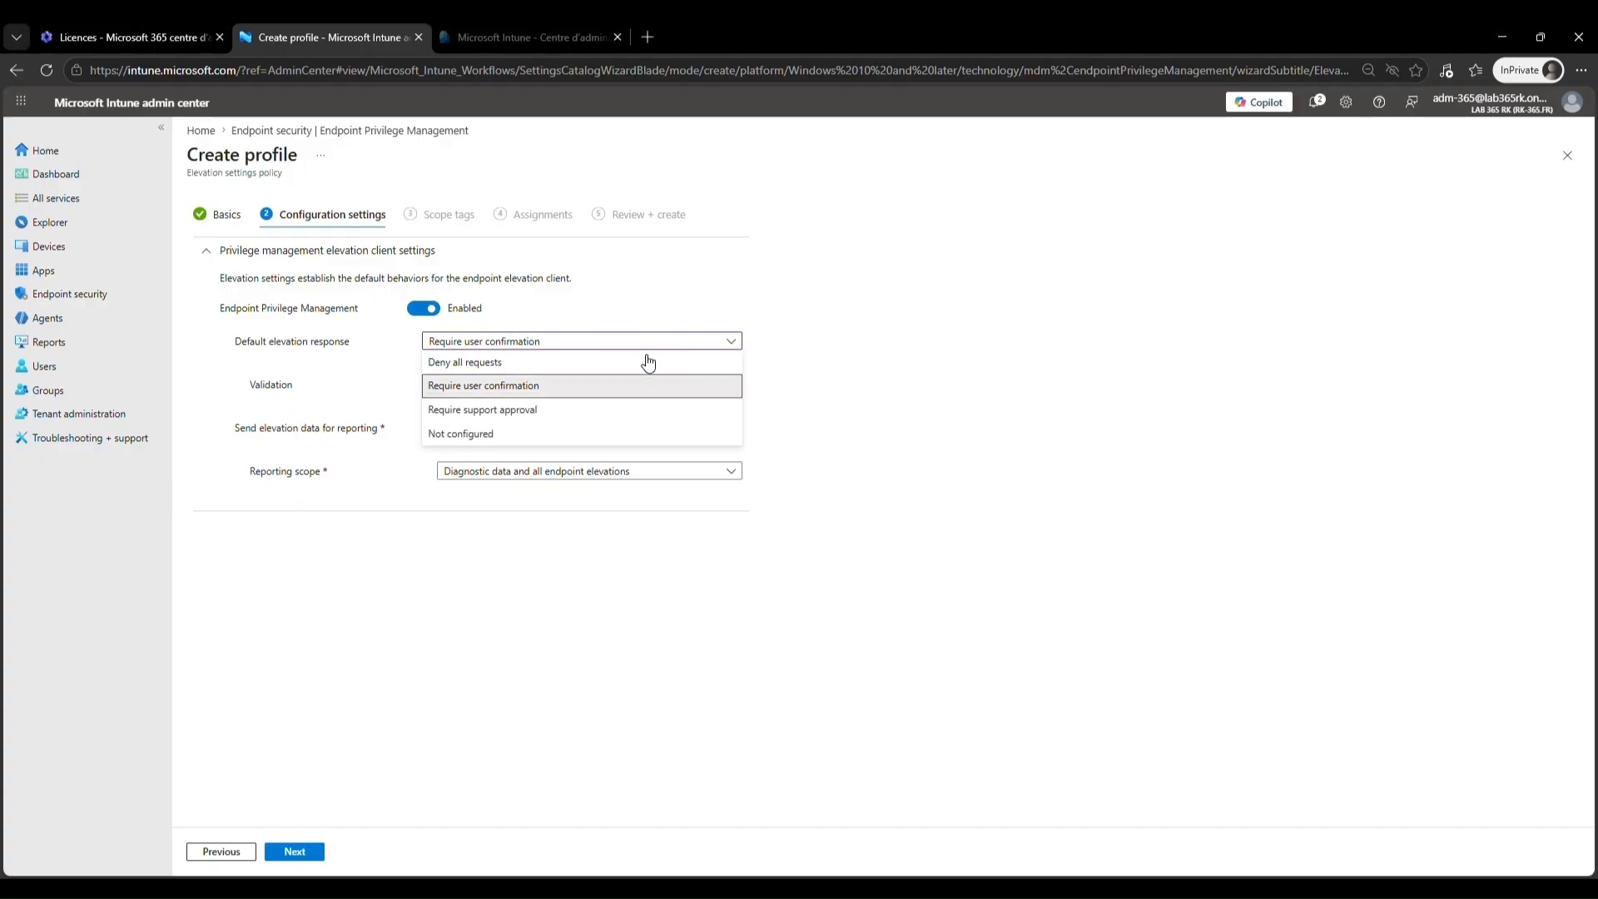
click(564, 412)
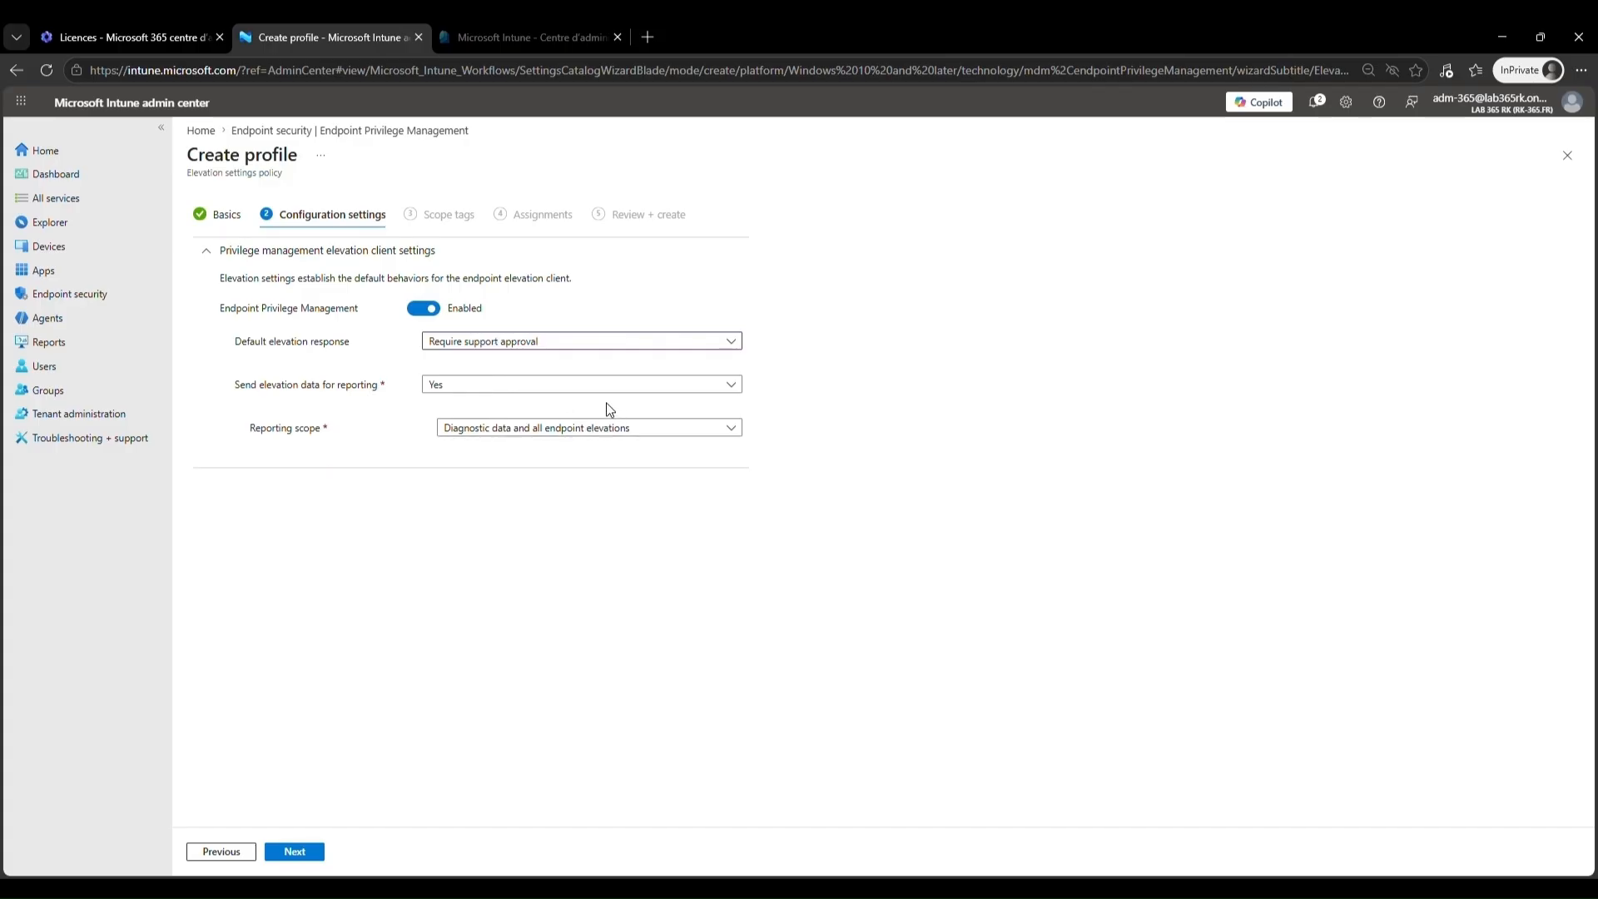
key(ctrl+2)
mouse_move(241, 408)
mouse_down()
mouse_move(348, 447)
mouse_move(757, 458)
mouse_up()
key(Escape)
Step: Set the reporting scope to Diagnostic data and managed elevations only, and proceed to the profile's assignments
click(721, 431)
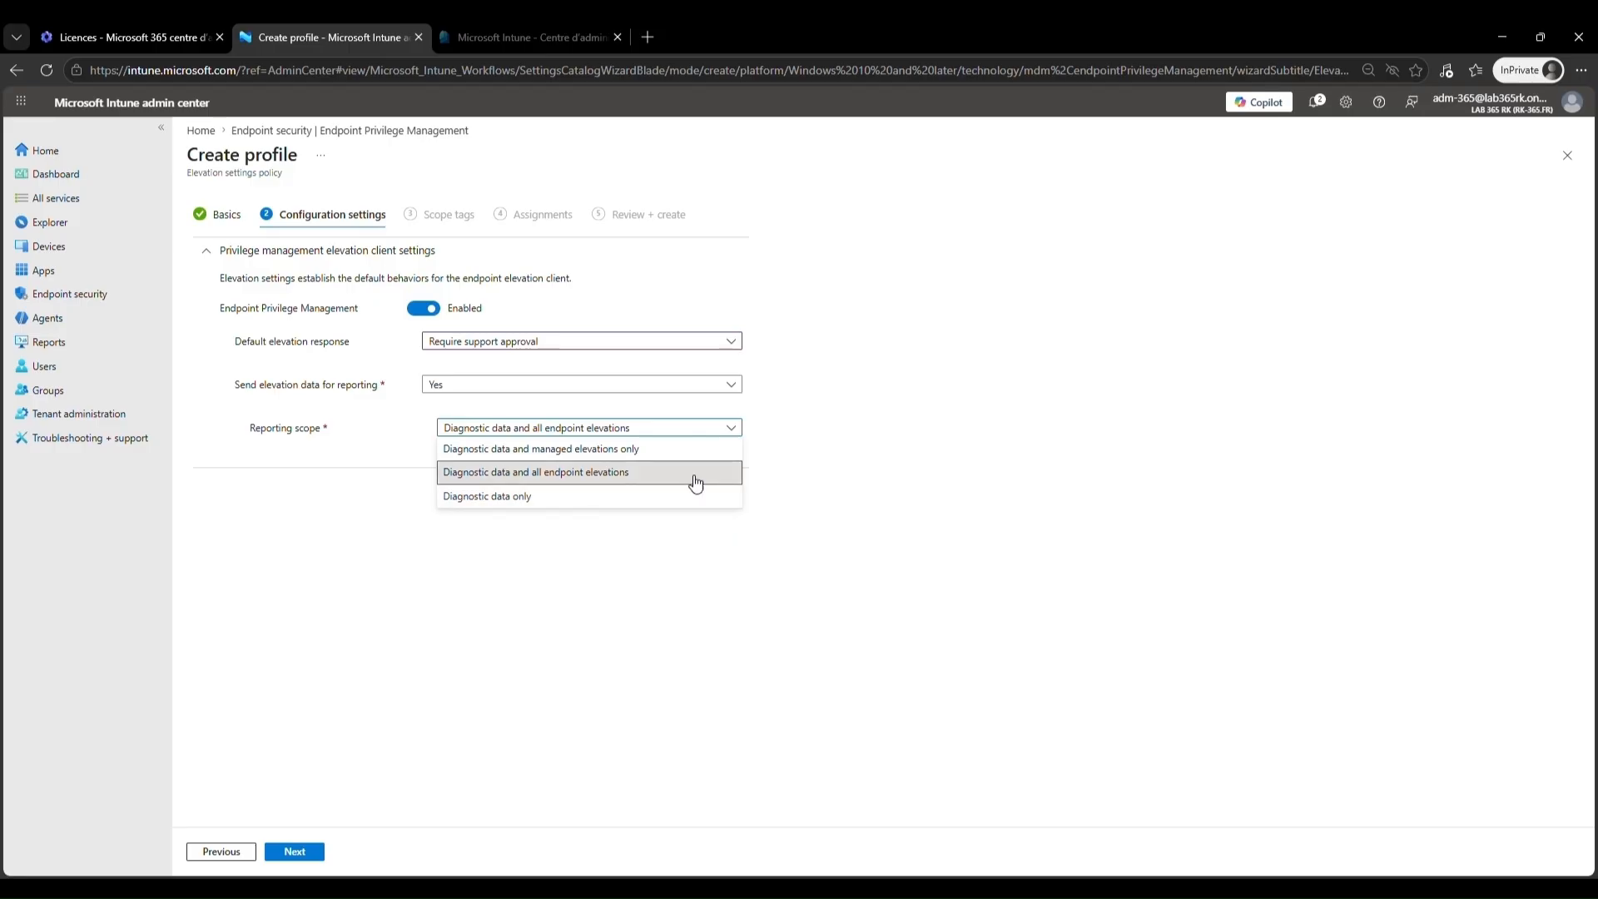
click(667, 453)
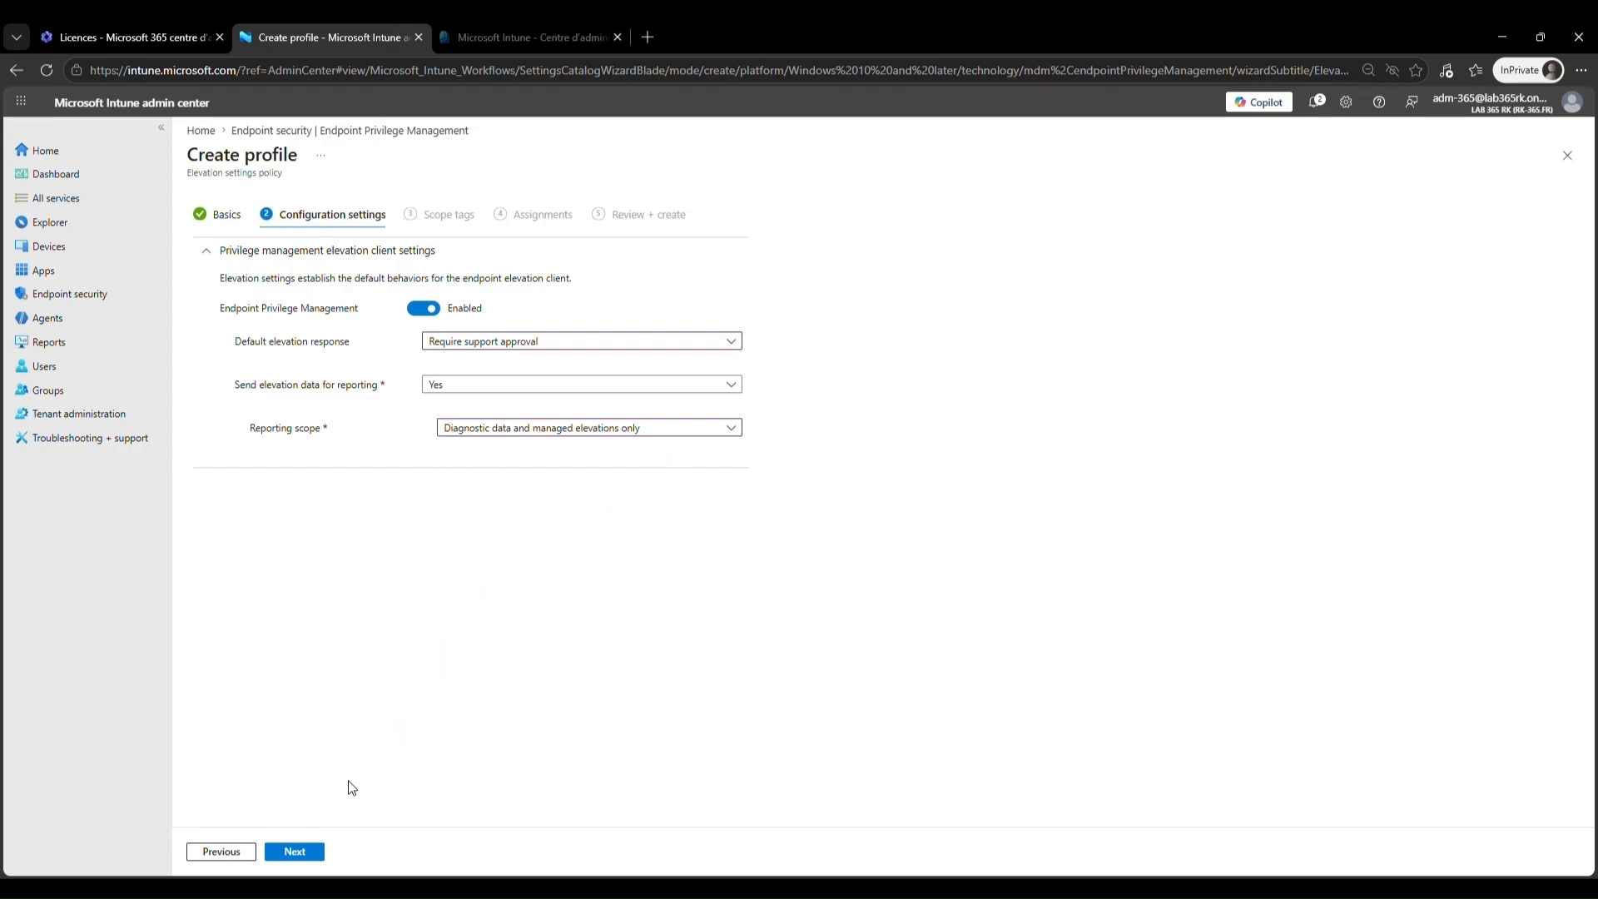
click(294, 852)
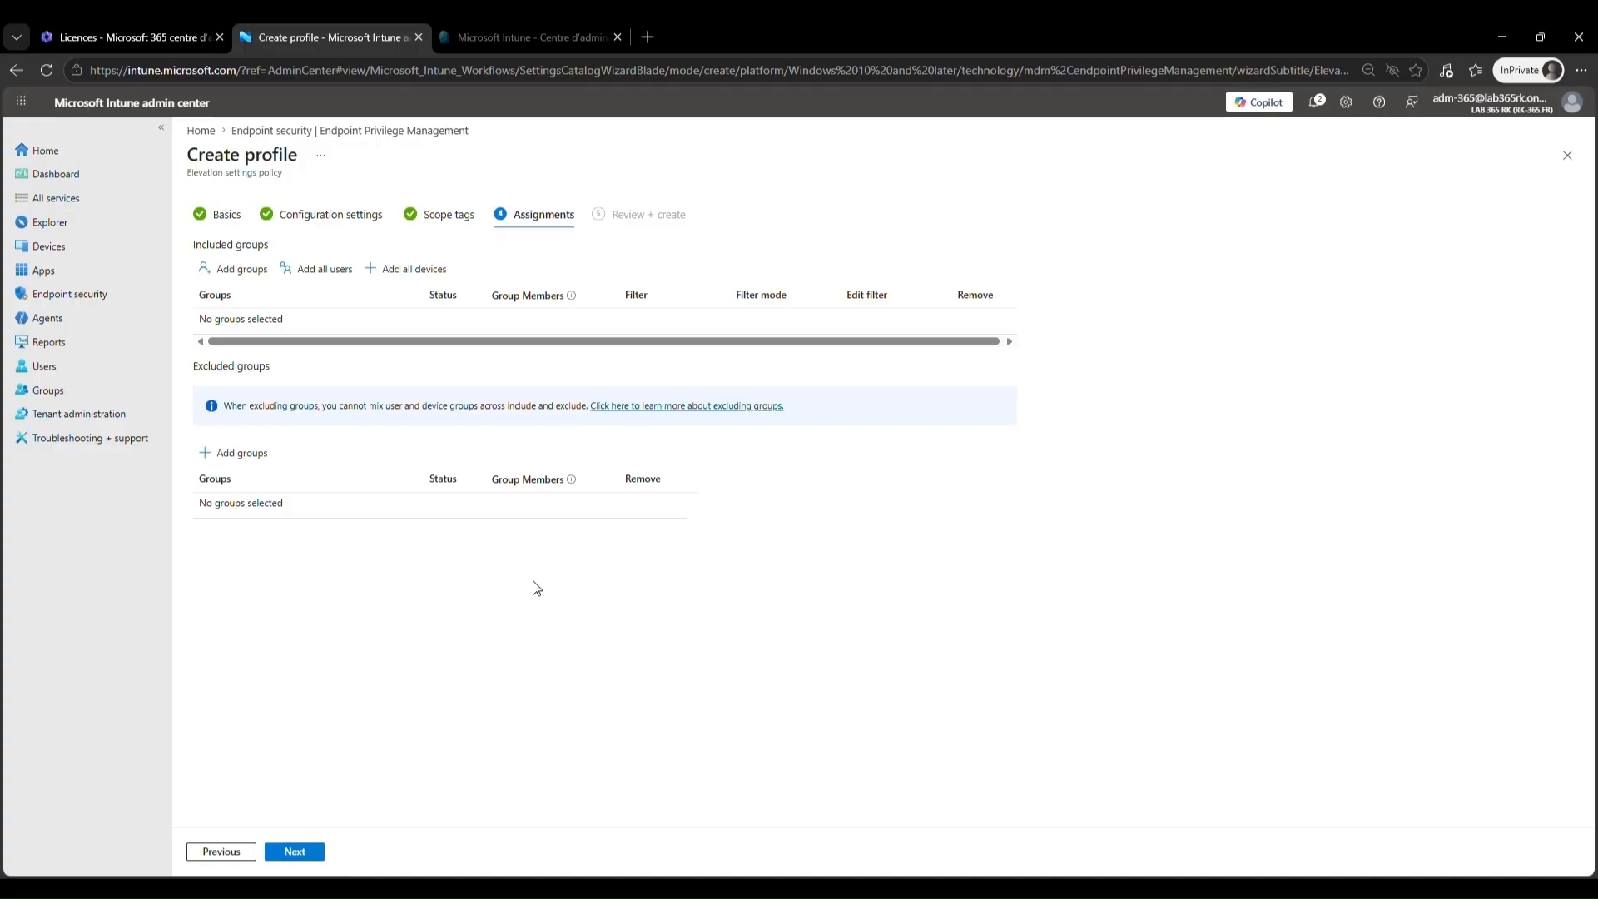
Step: Assign the profile to the included group RK - UsersDeviceOnboarding and create it
click(263, 279)
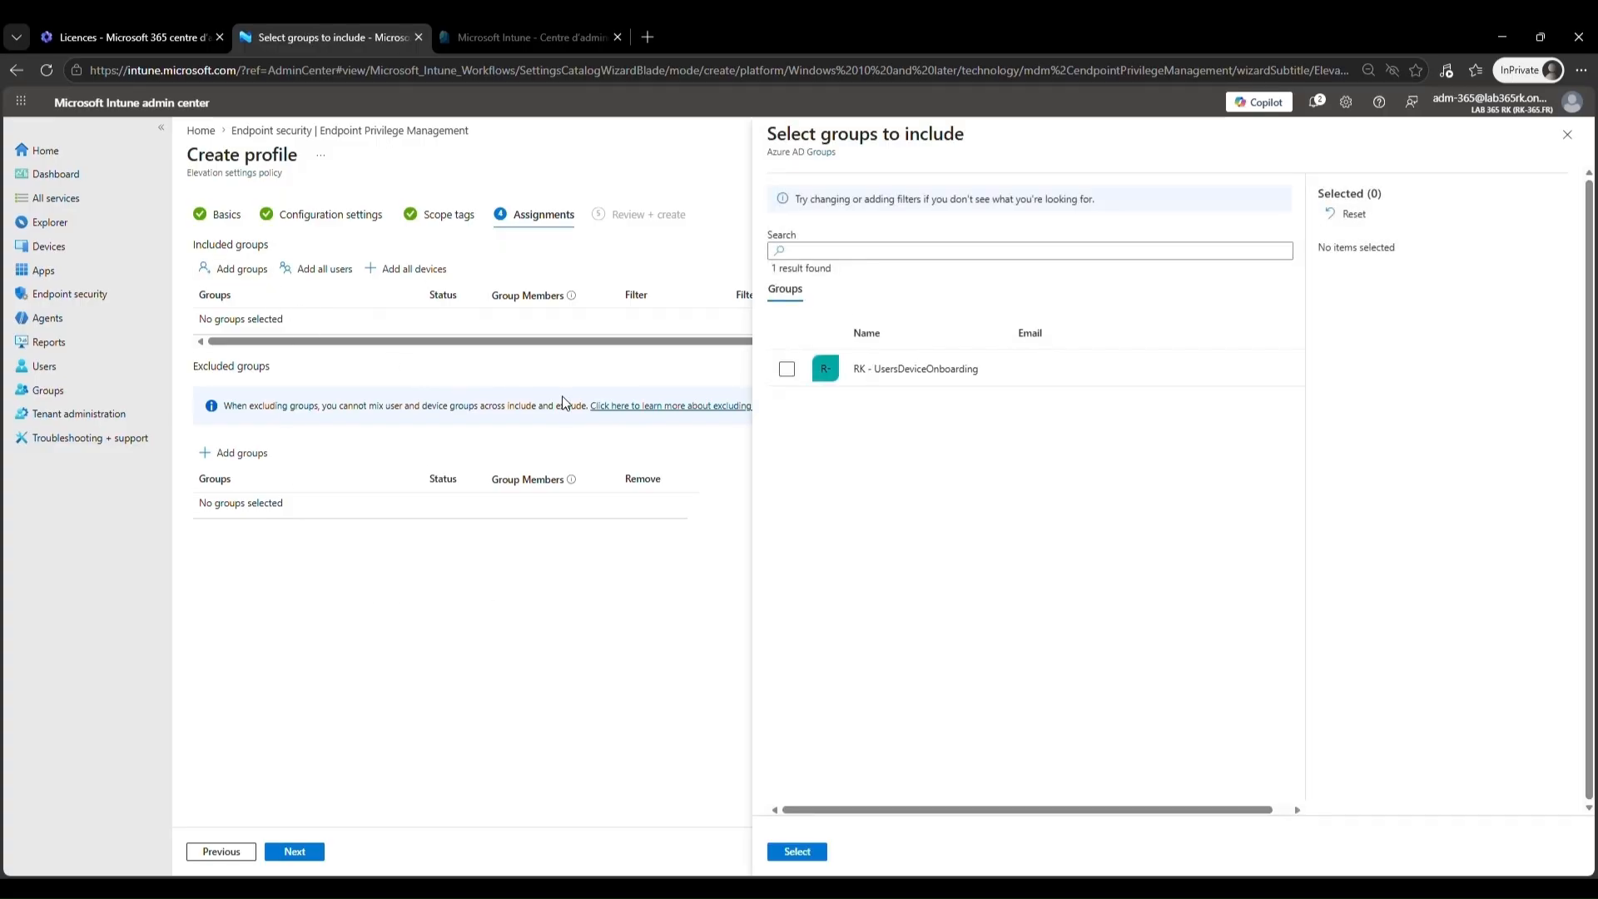
click(787, 370)
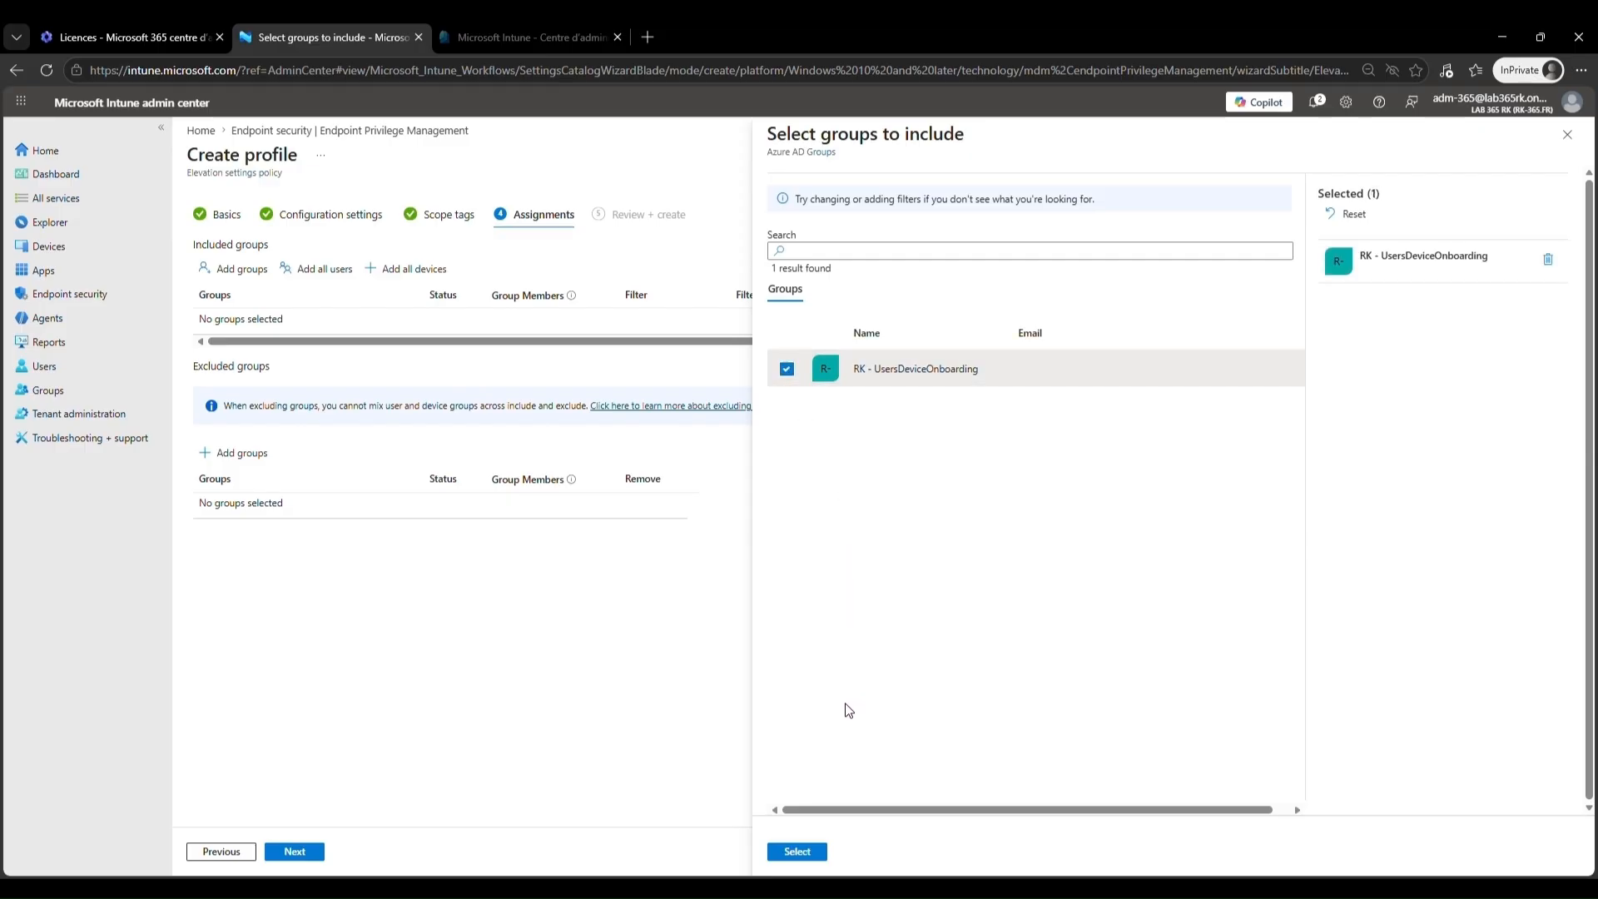
click(797, 853)
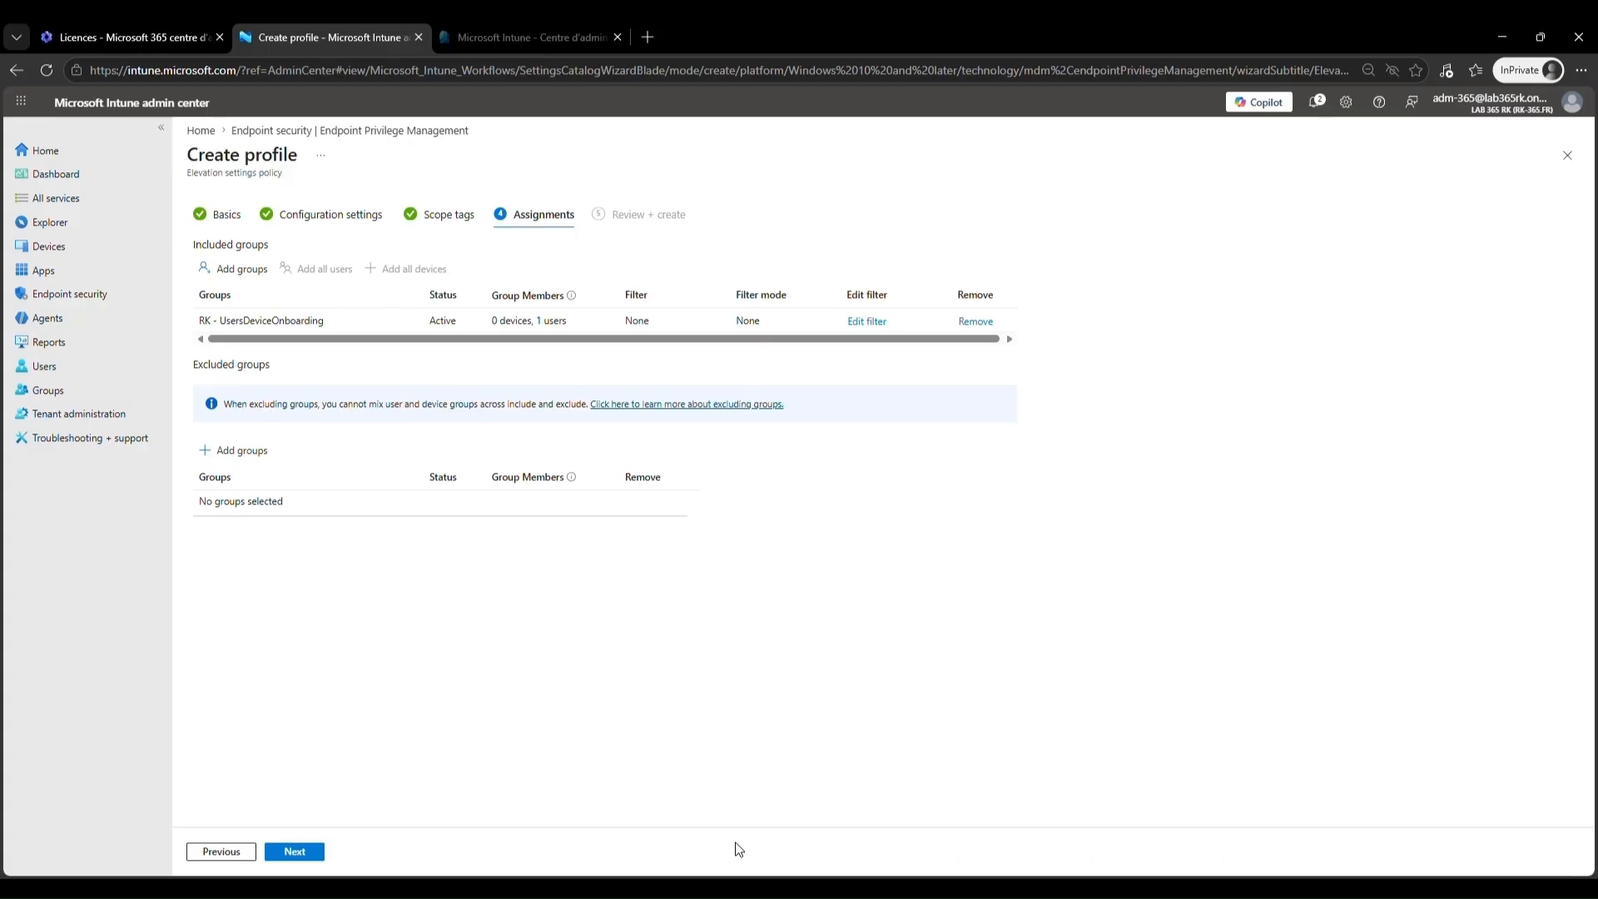
click(317, 853)
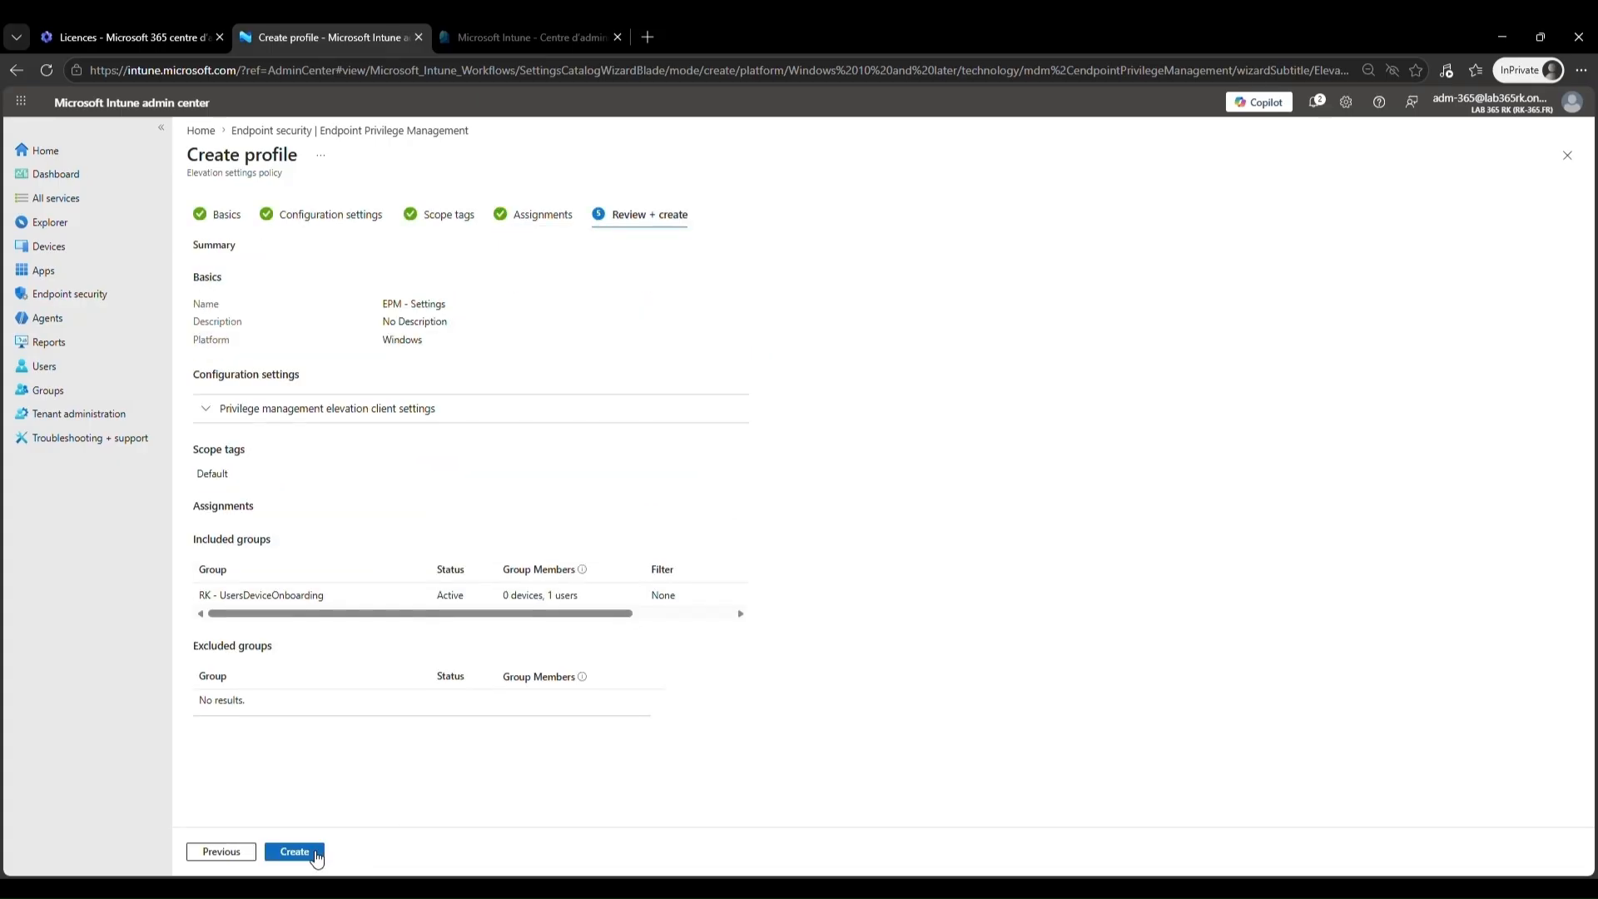
click(295, 851)
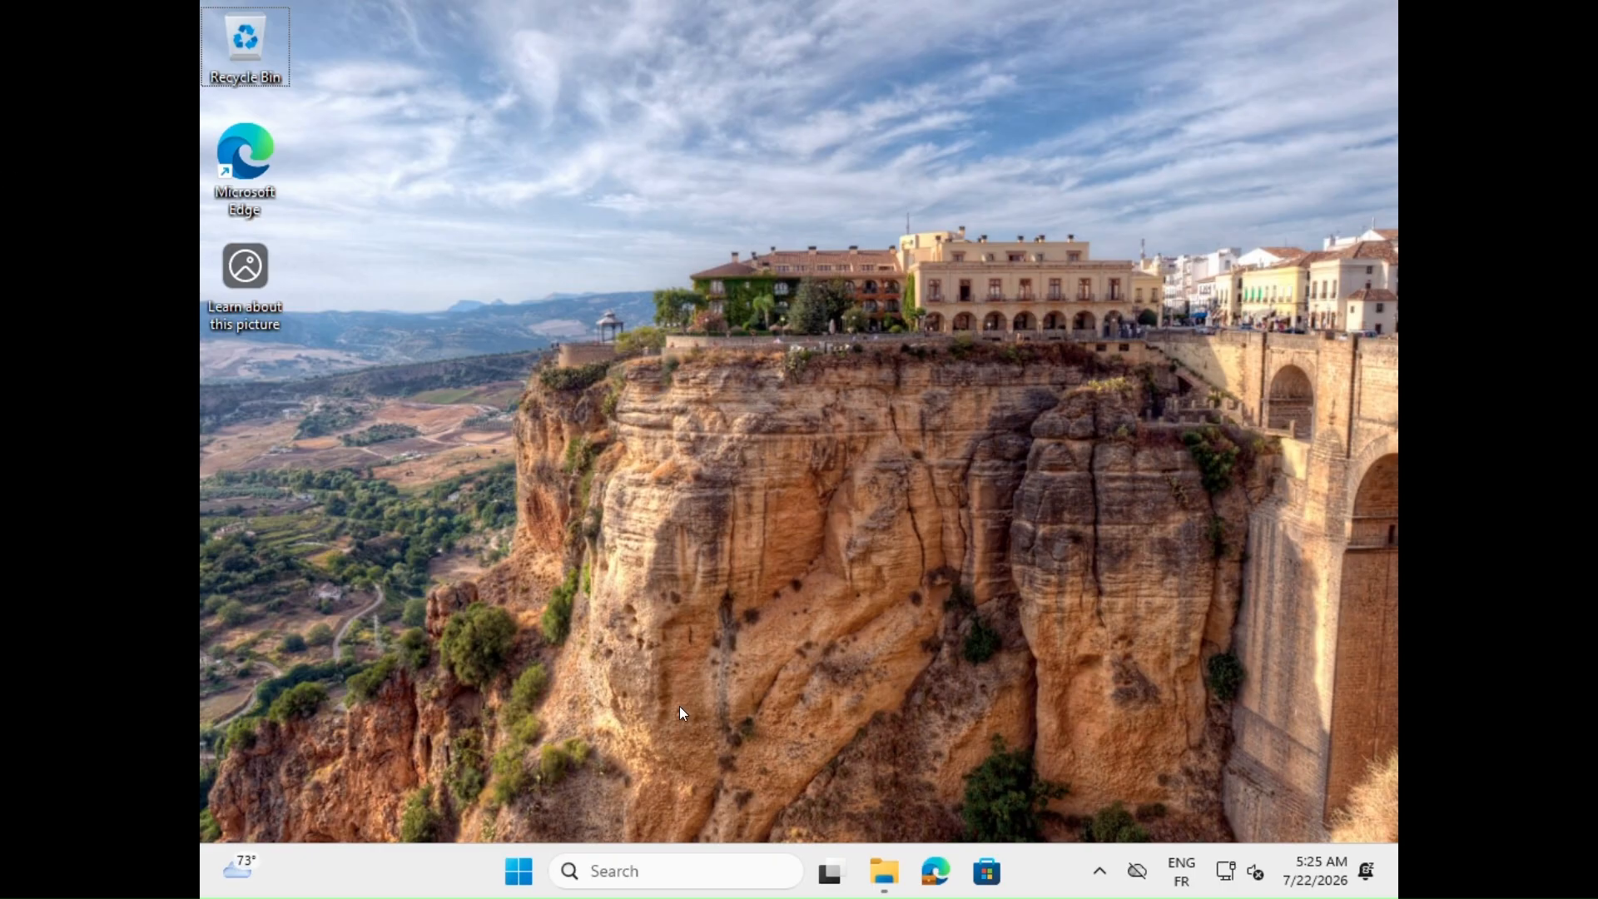
Step: On the Windows test device, try to run BraveBrowserSetup-BRV011 from the Downloads folder and dismiss the User Account Control request
mouse_move(882, 860)
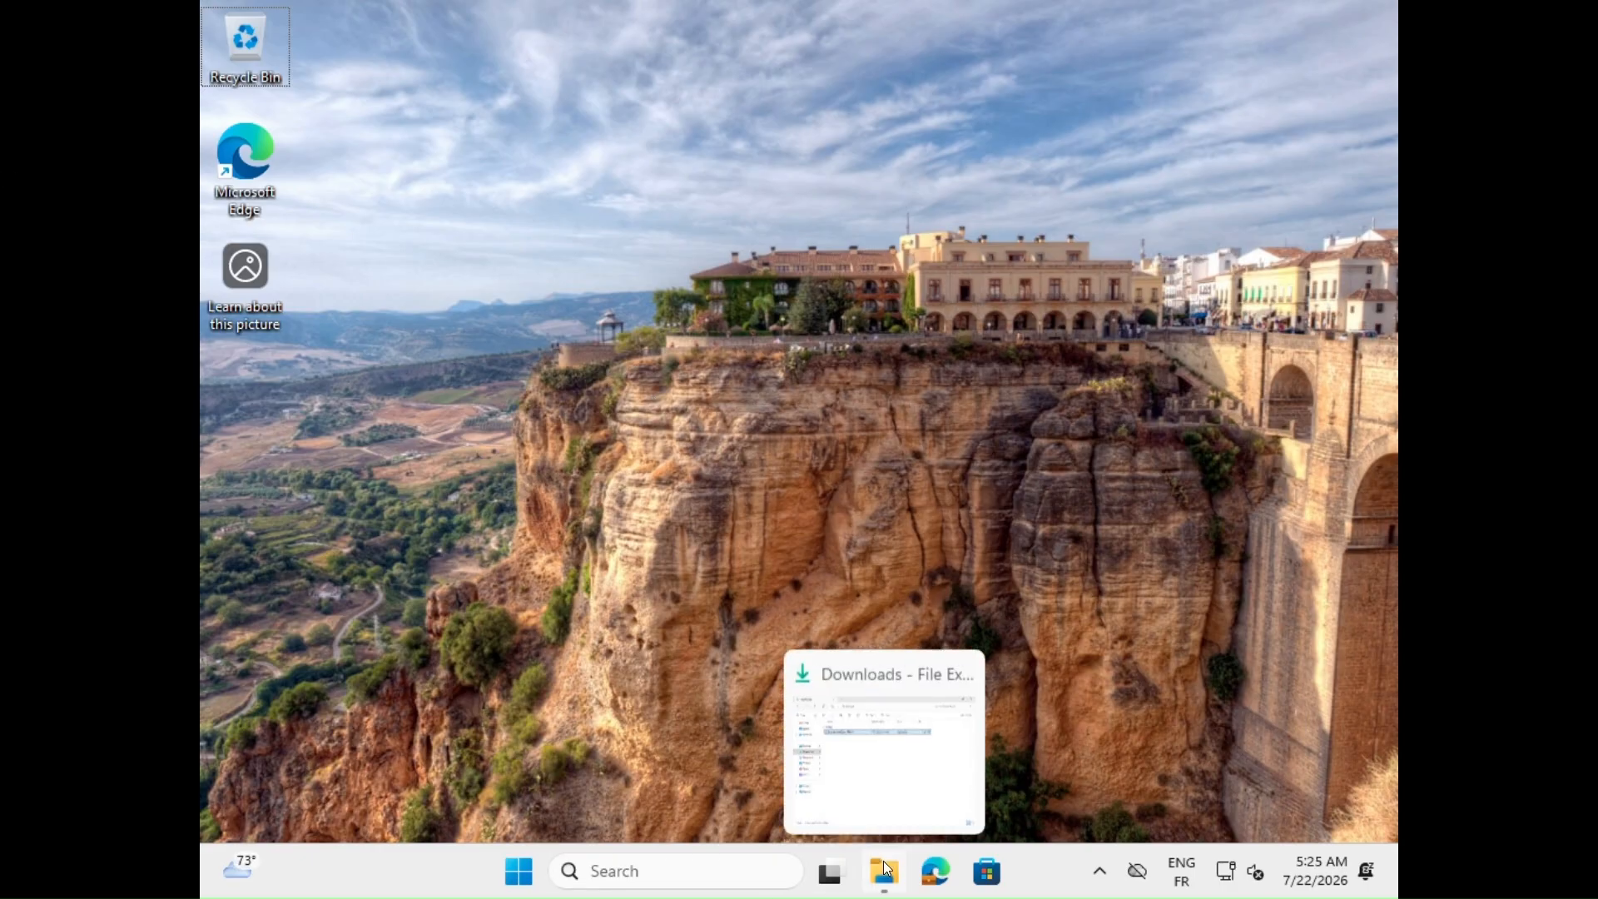
click(905, 779)
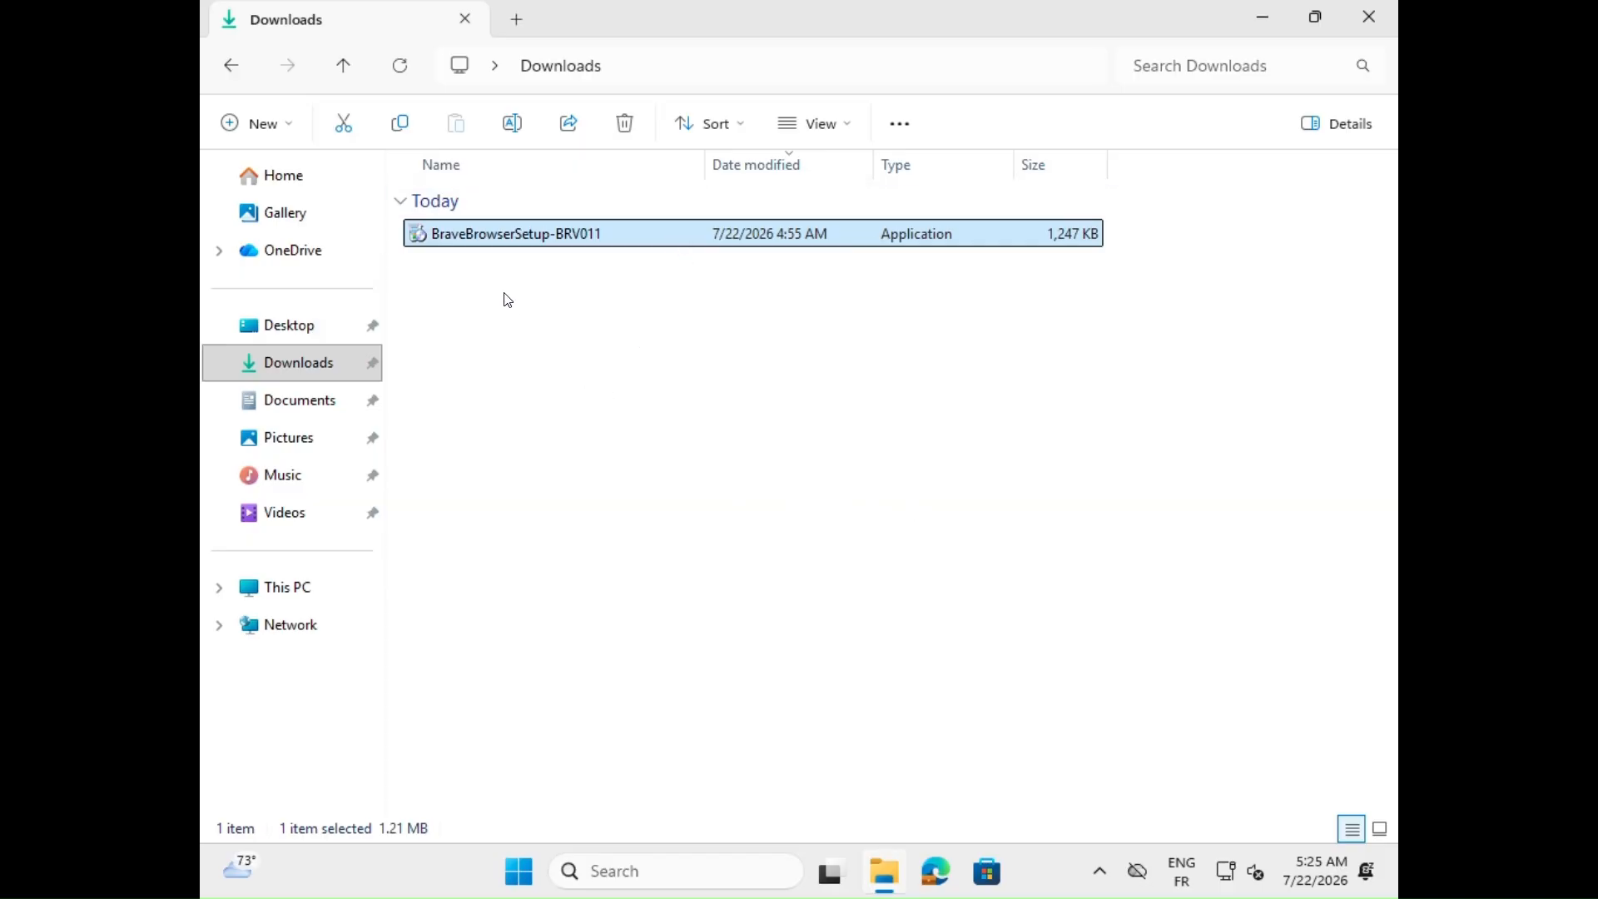
double_click(619, 244)
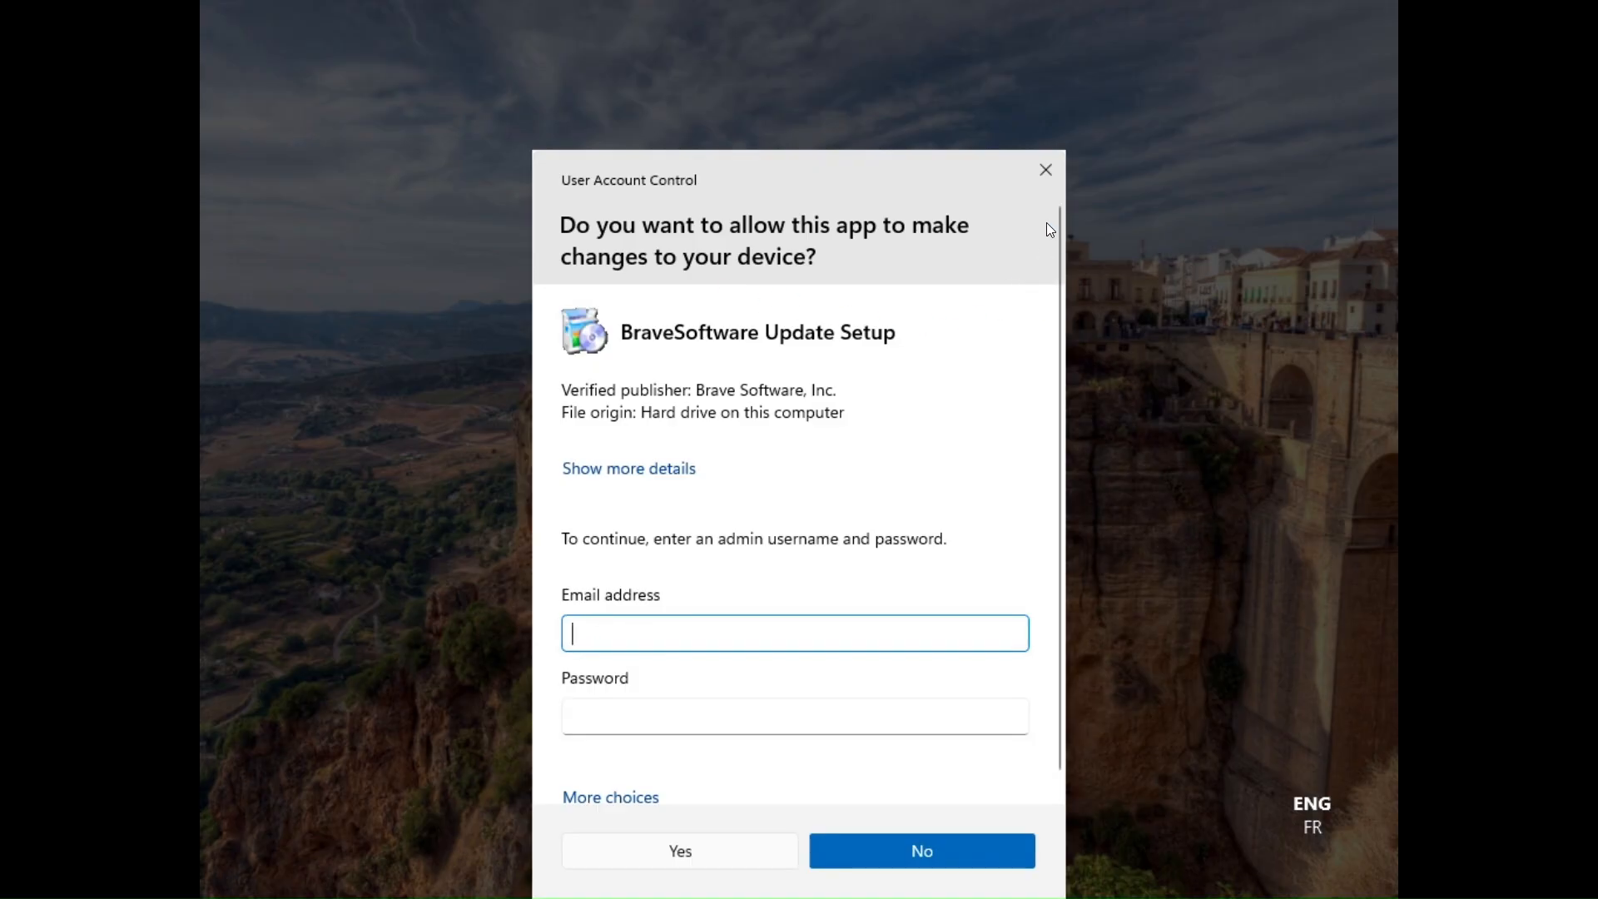
click(1046, 170)
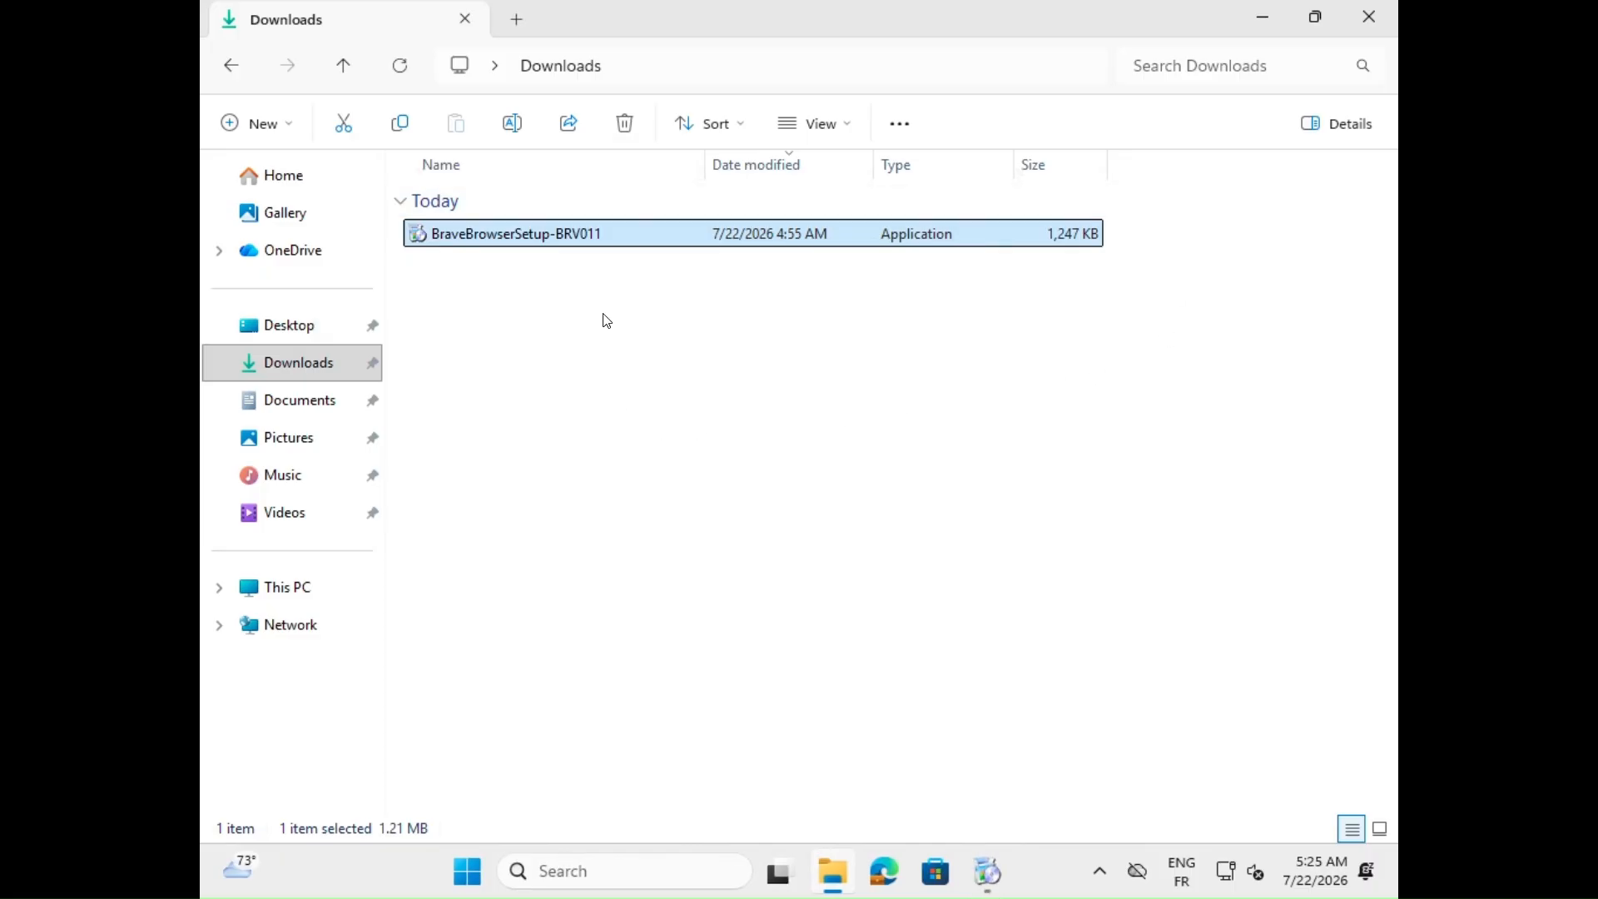
Step: Request to run BraveBrowserSetup-BRV011 with elevated access, giving "needed for work" as the business justification, and send the request
double_click(625, 232)
right_click(628, 237)
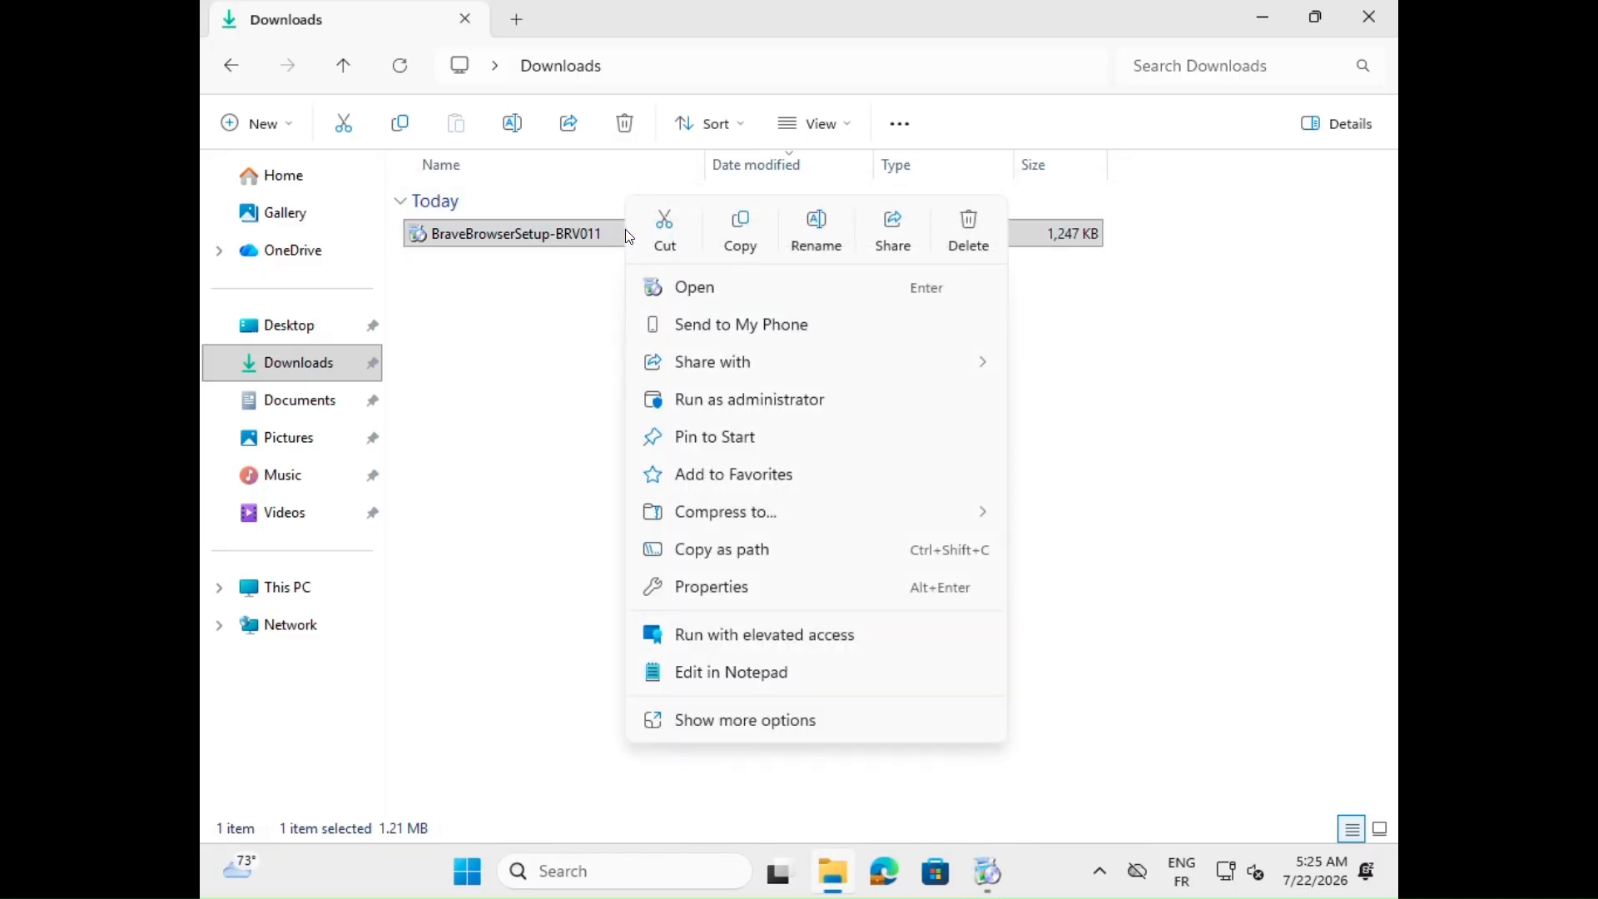
click(871, 645)
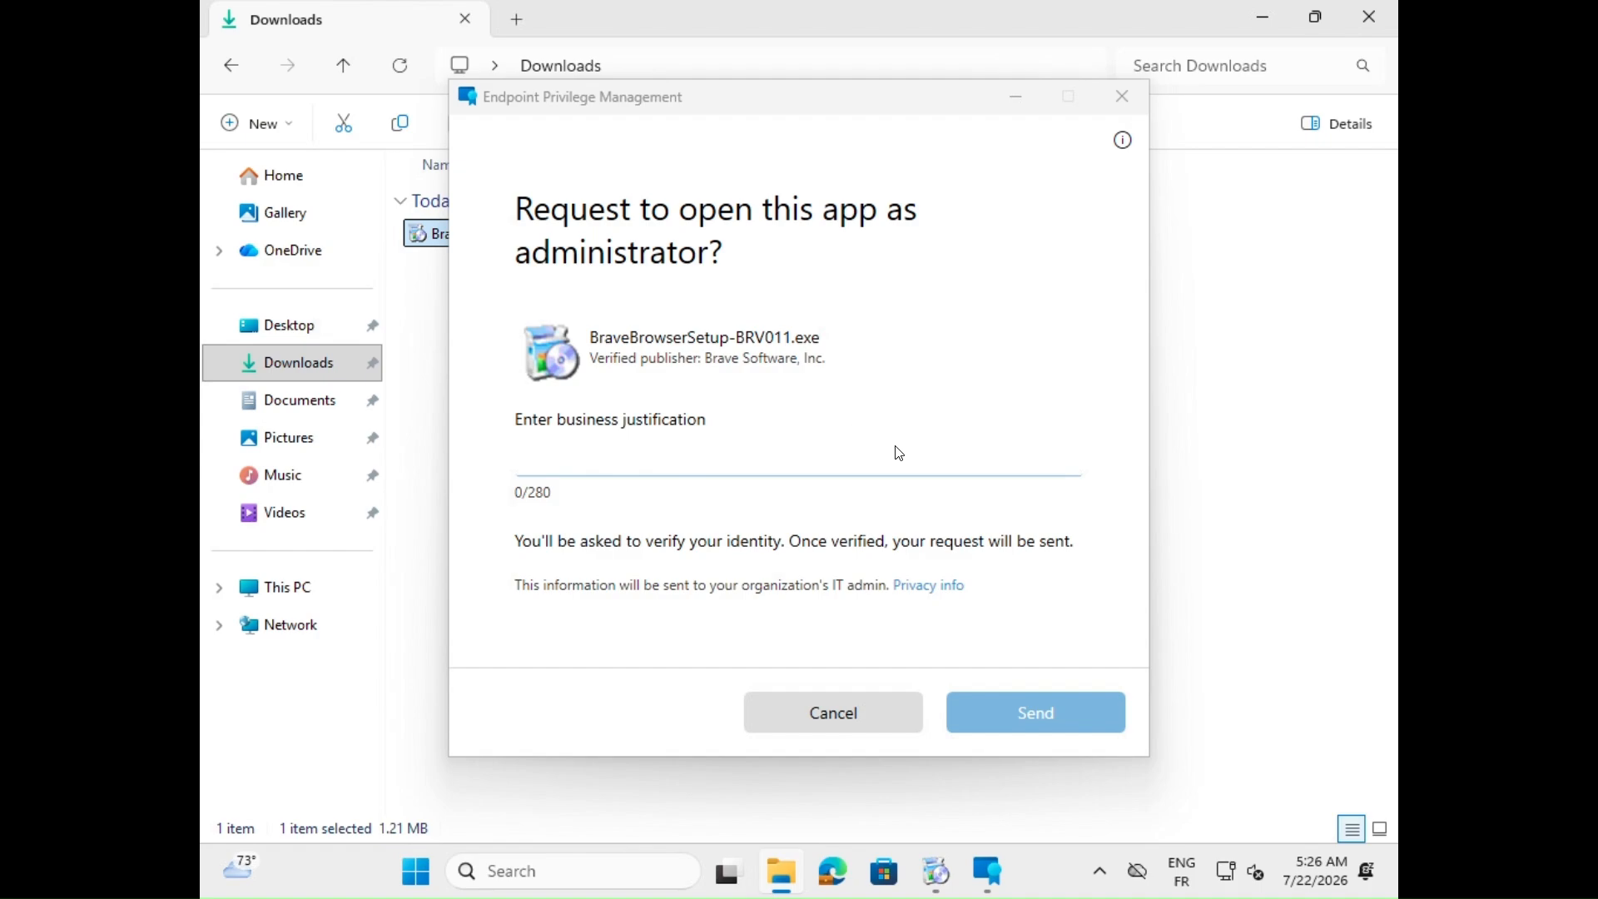
click(772, 462)
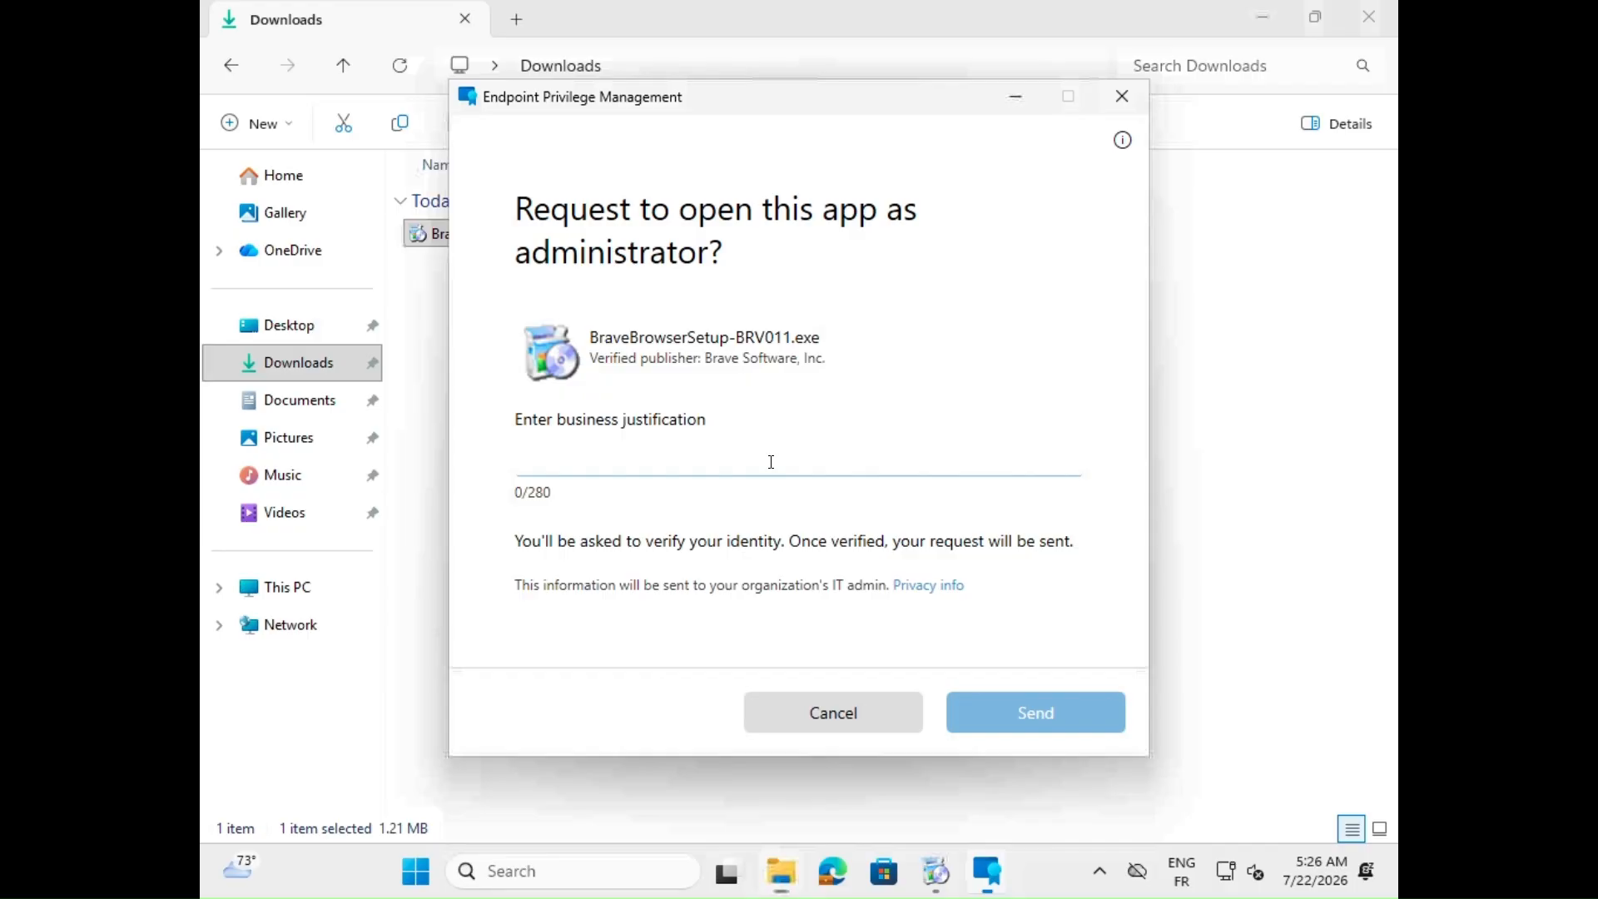
click(772, 462)
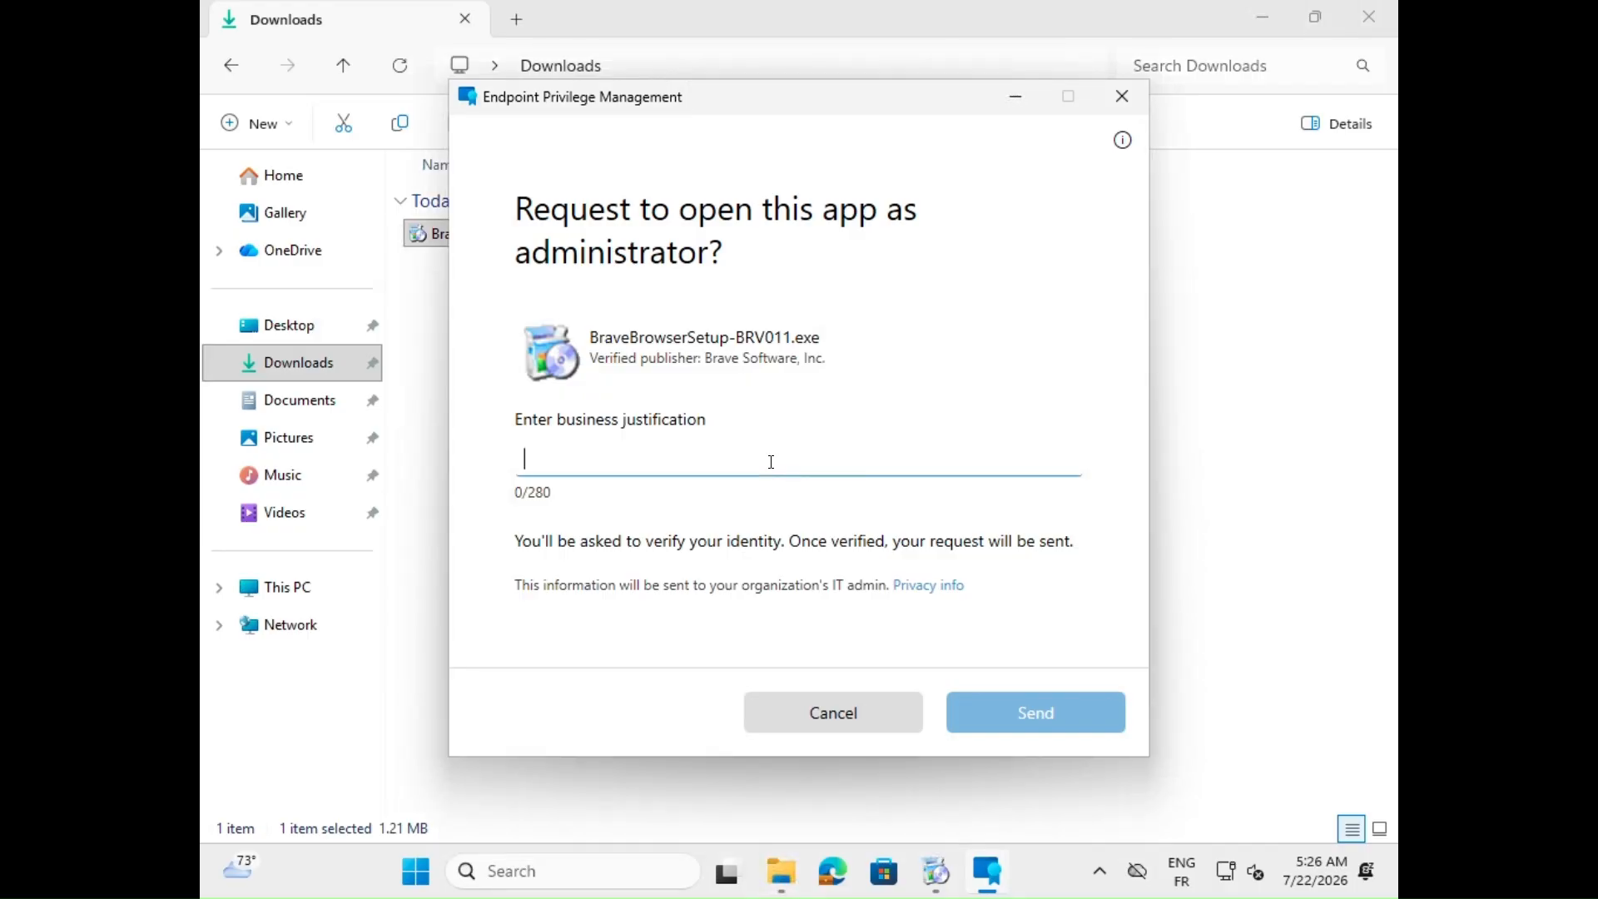
text(needed)
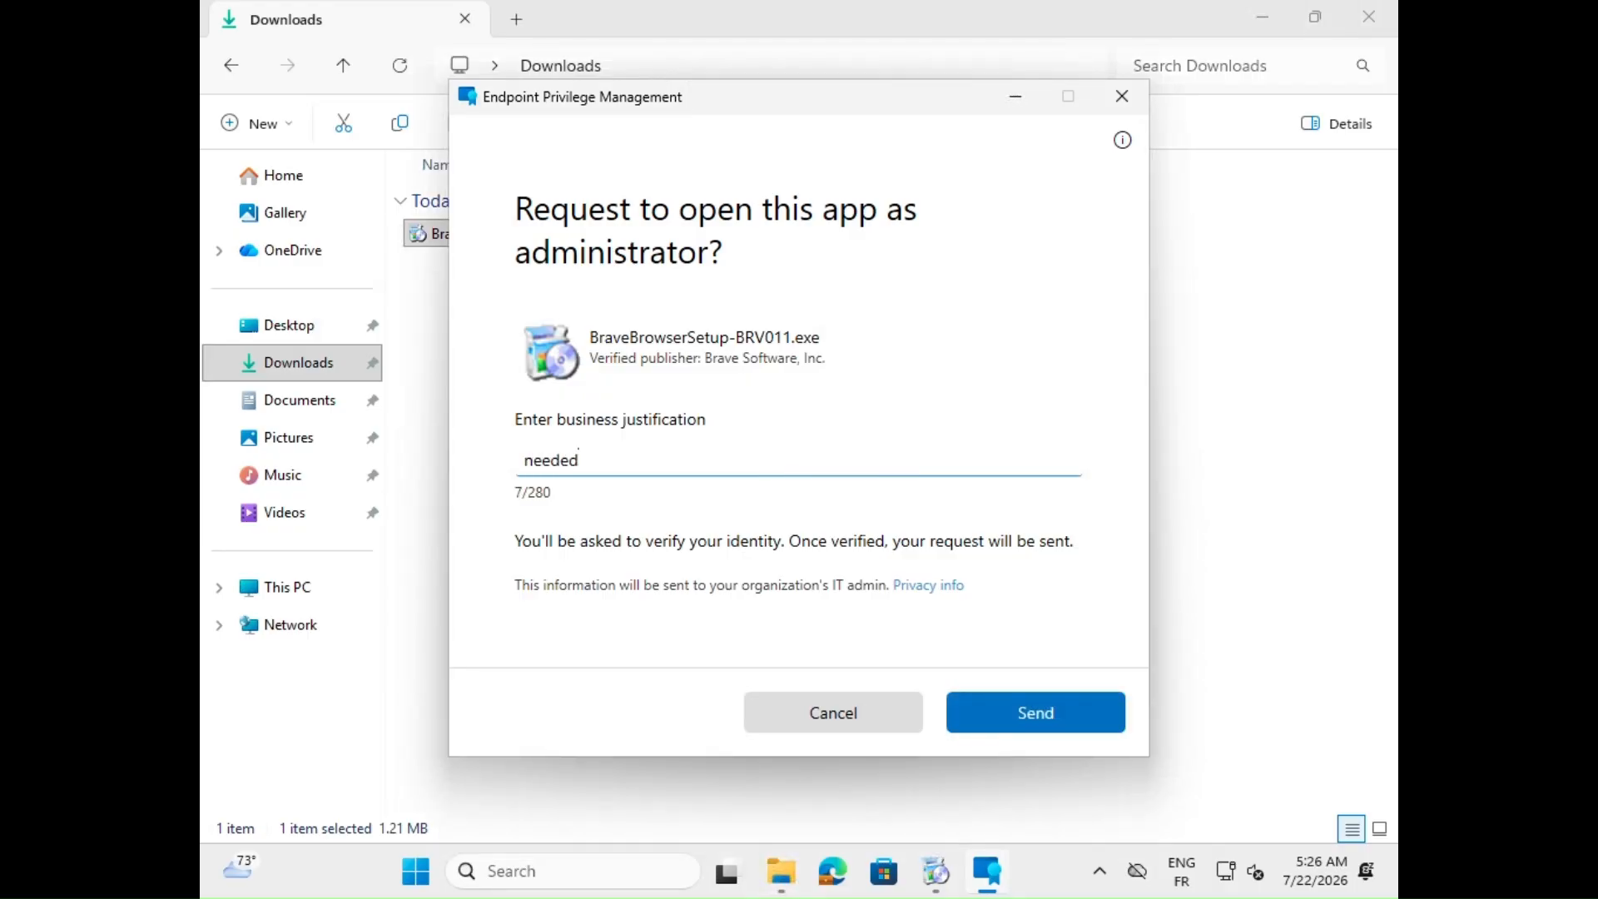
text( for work)
click(1040, 716)
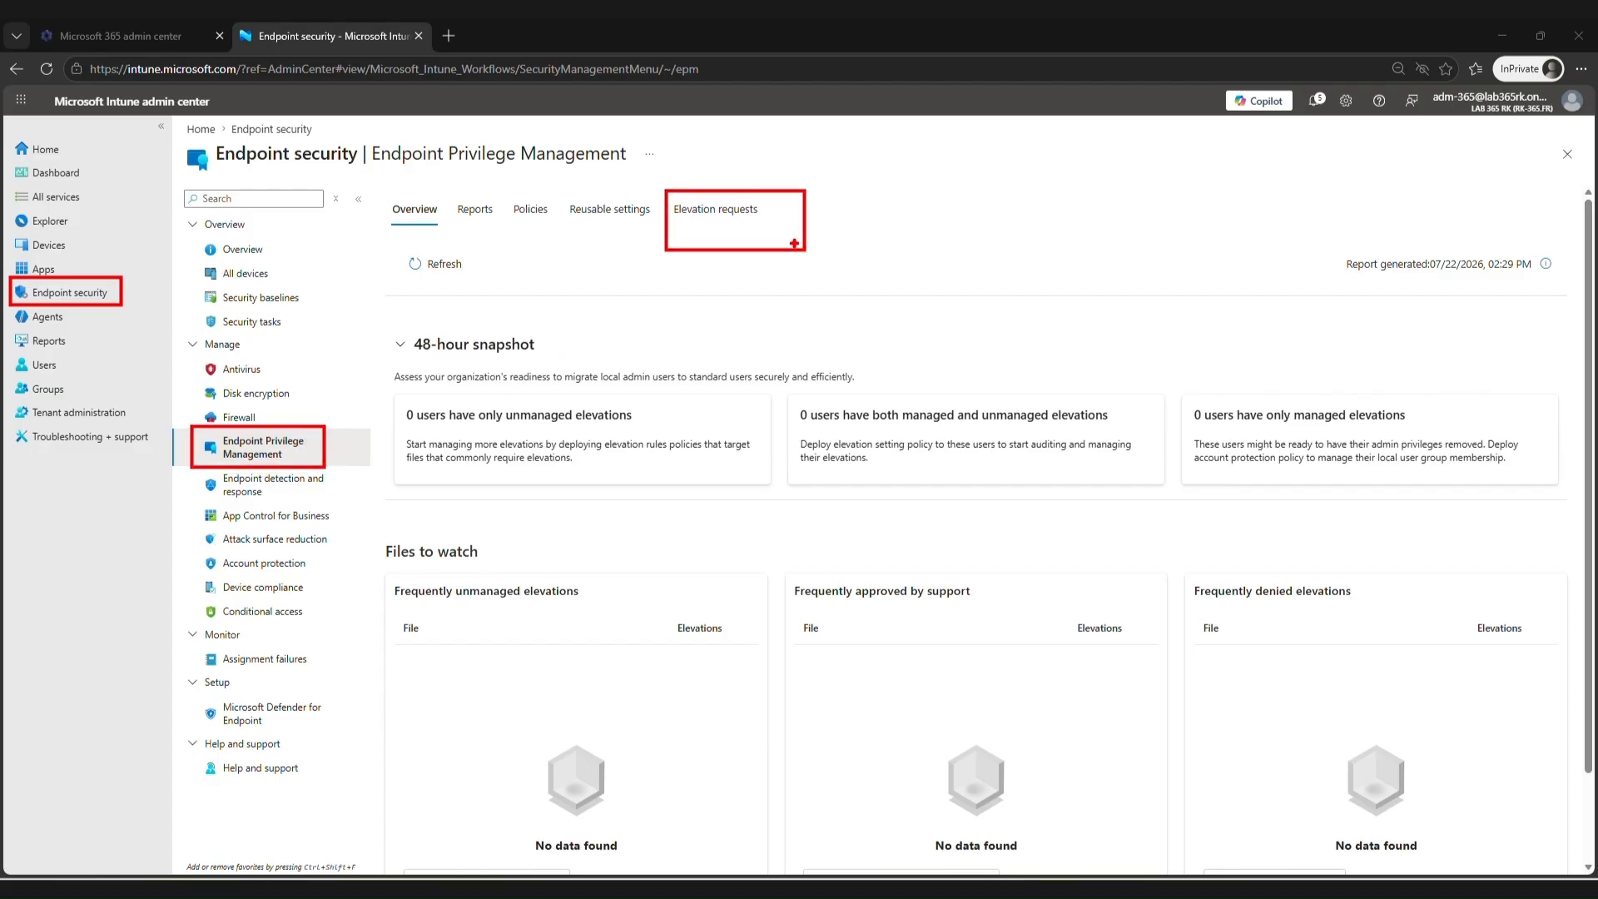
Step: In the Intune admin center, open the Endpoint Privilege Management elevation requests and review the requested files and their statuses
click(721, 222)
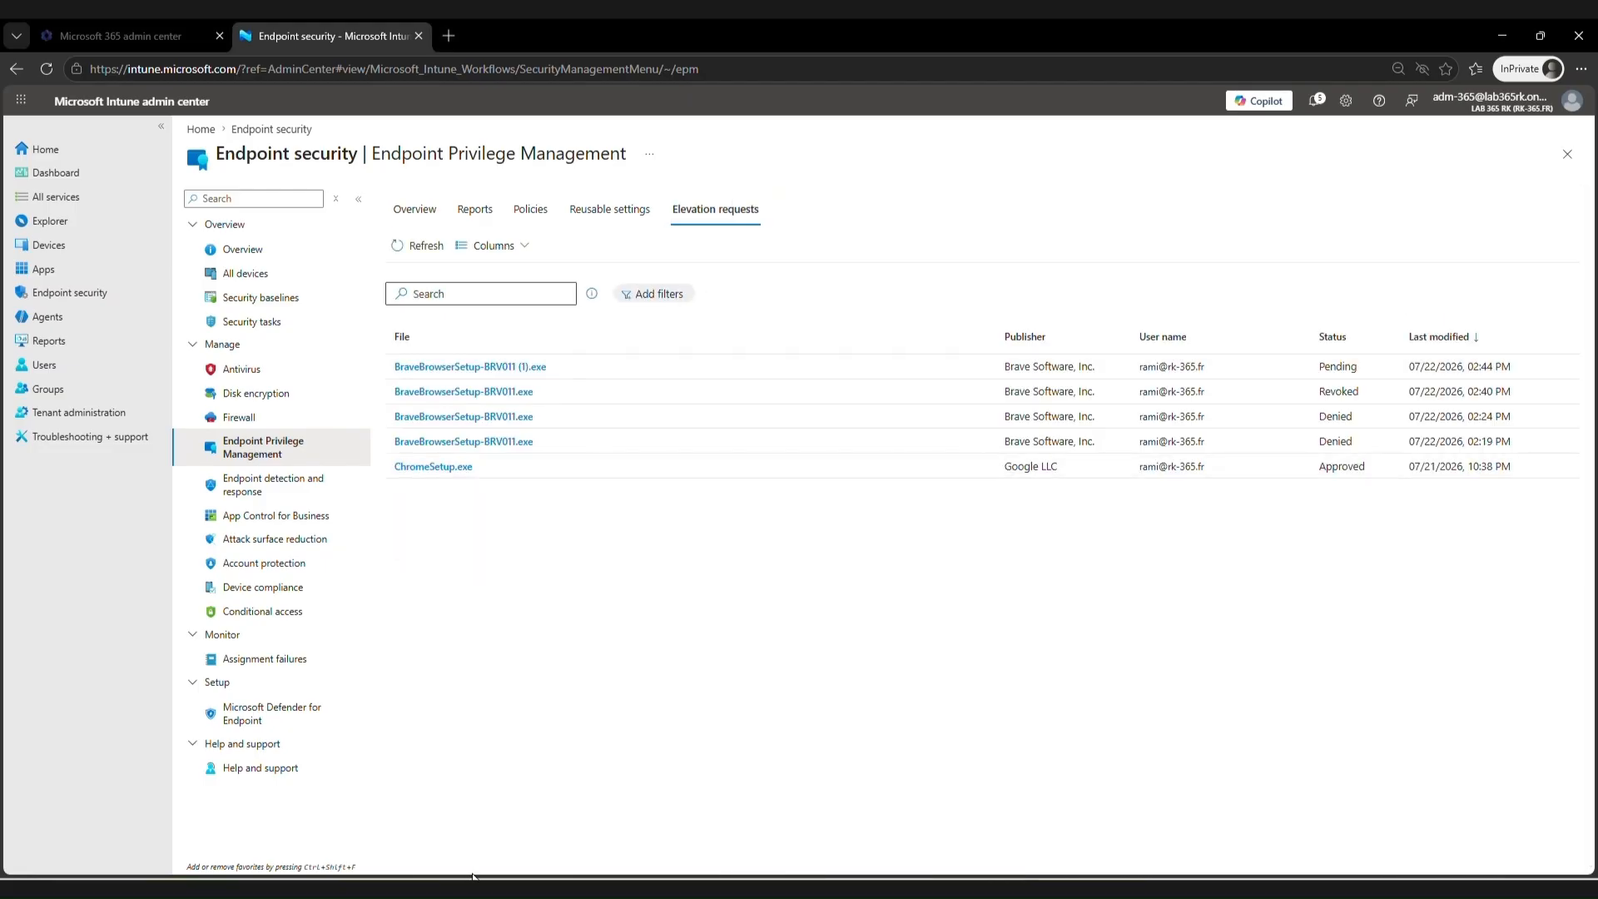
drag(375, 308, 647, 544)
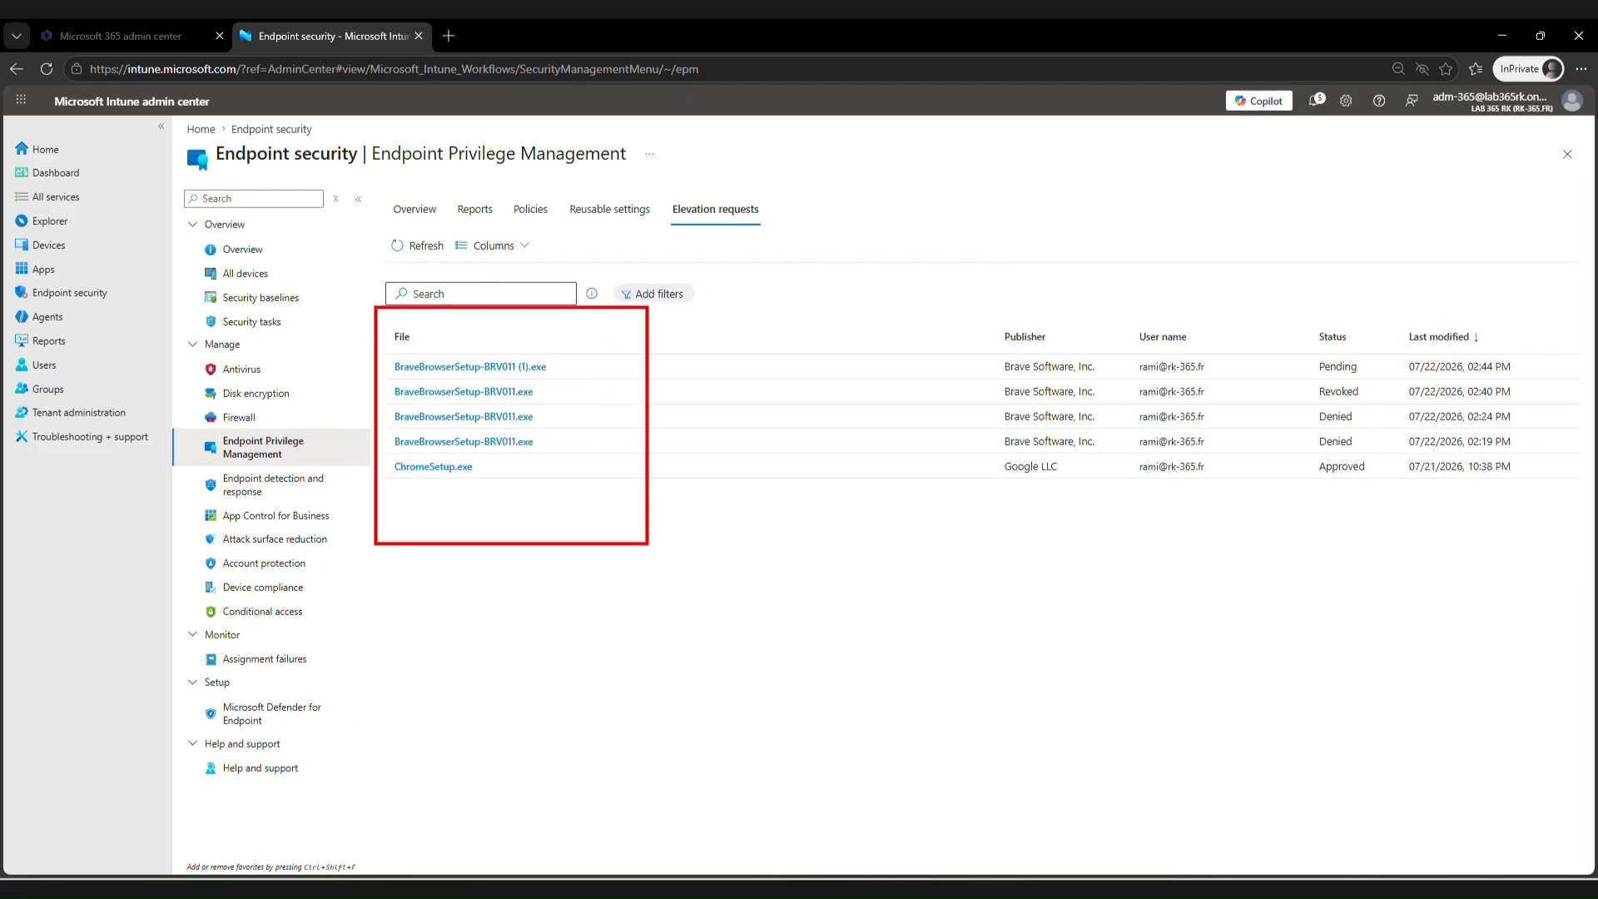
drag(1287, 296, 1387, 506)
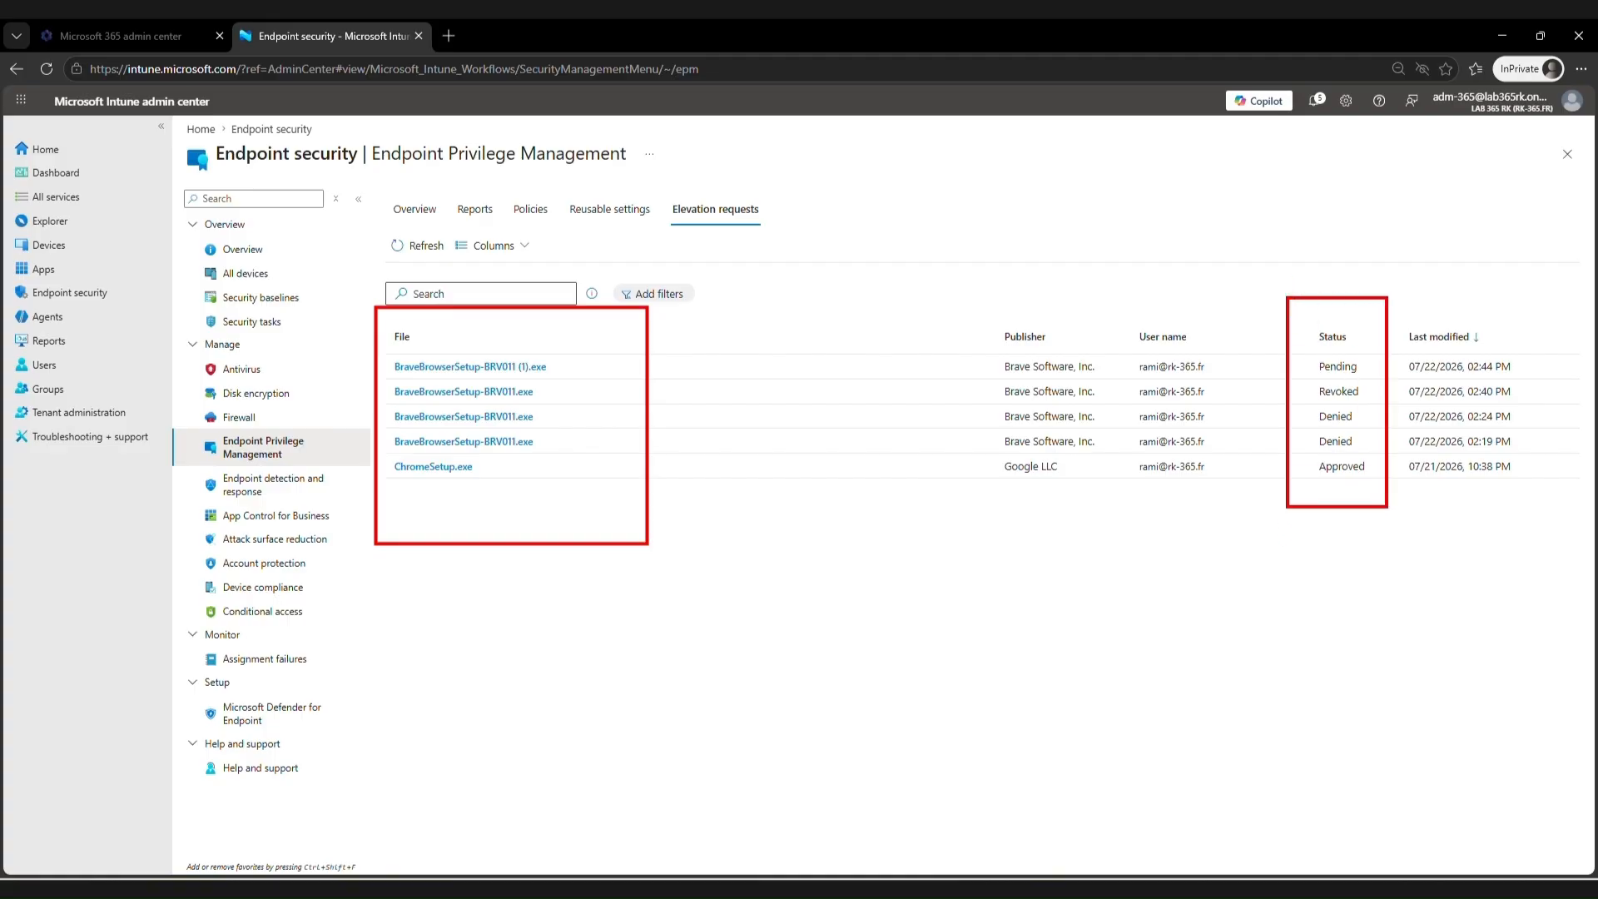
key(Escape)
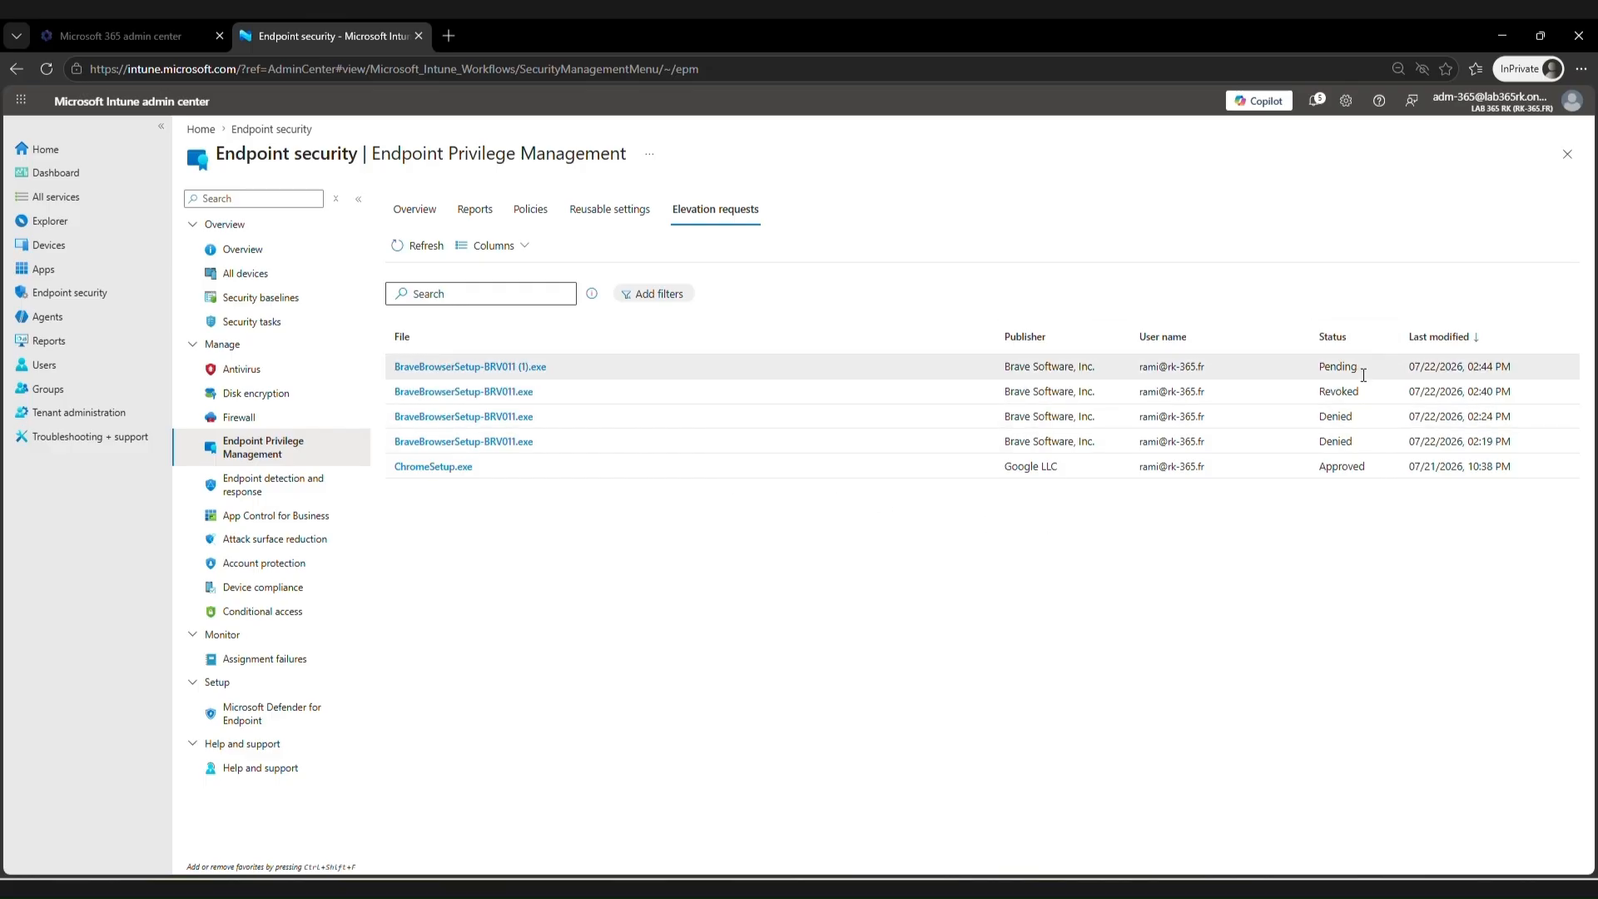
Step: Open the pending elevation request for BraveBrowserSetup-BRV011 (1).exe, check the user's justification and approve the request
click(516, 368)
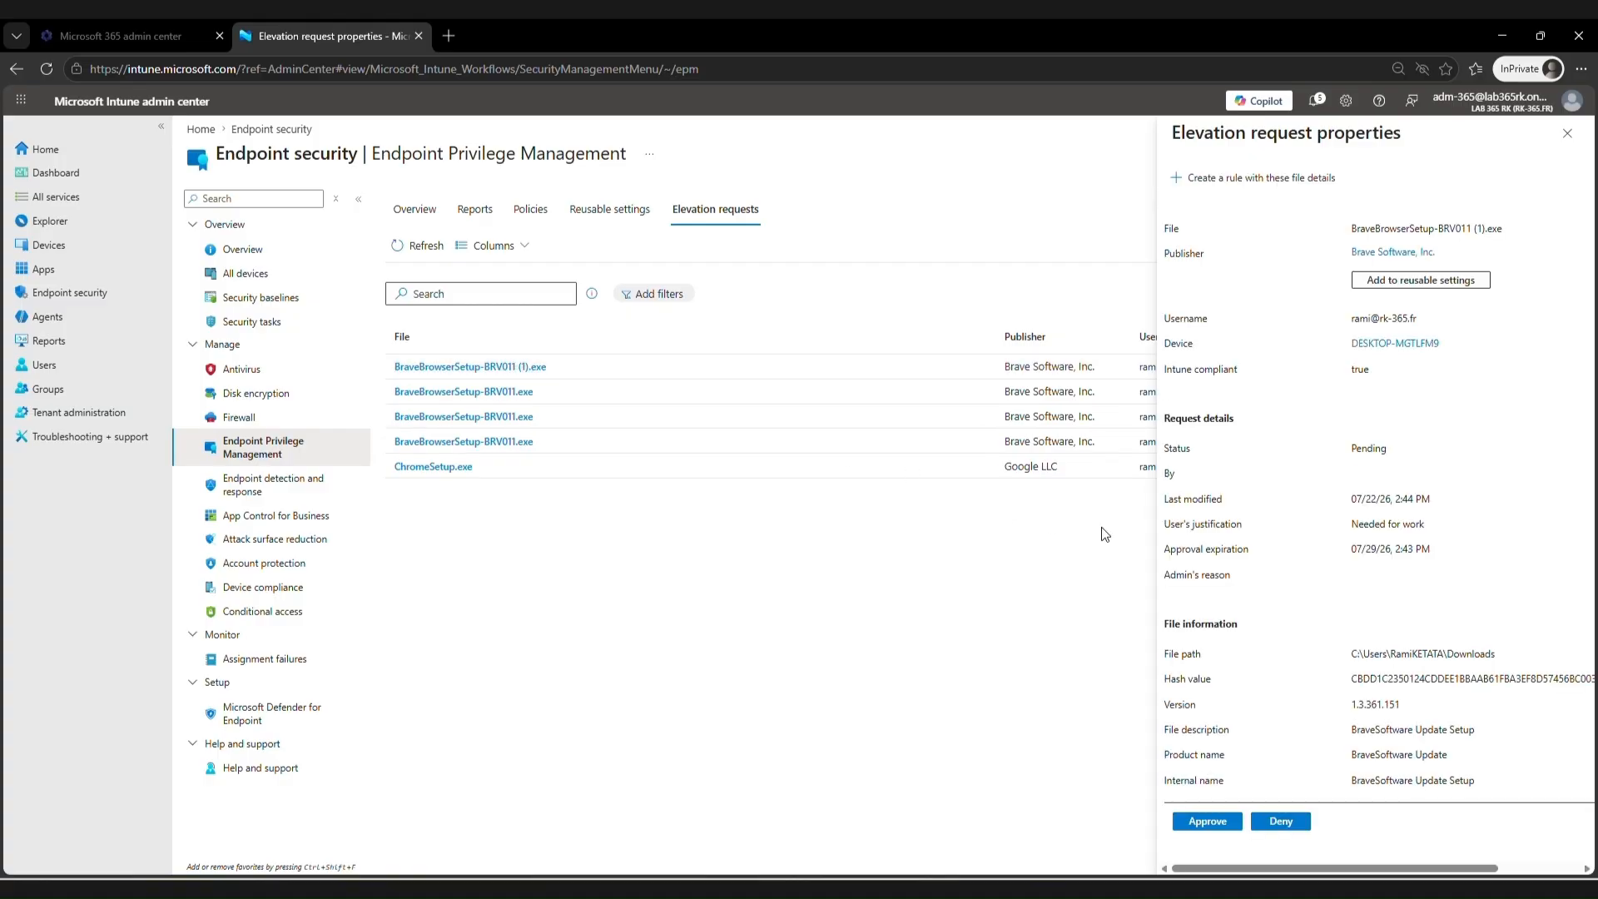
mouse_move(1333, 506)
mouse_down()
mouse_move(1342, 532)
mouse_move(1447, 540)
mouse_up()
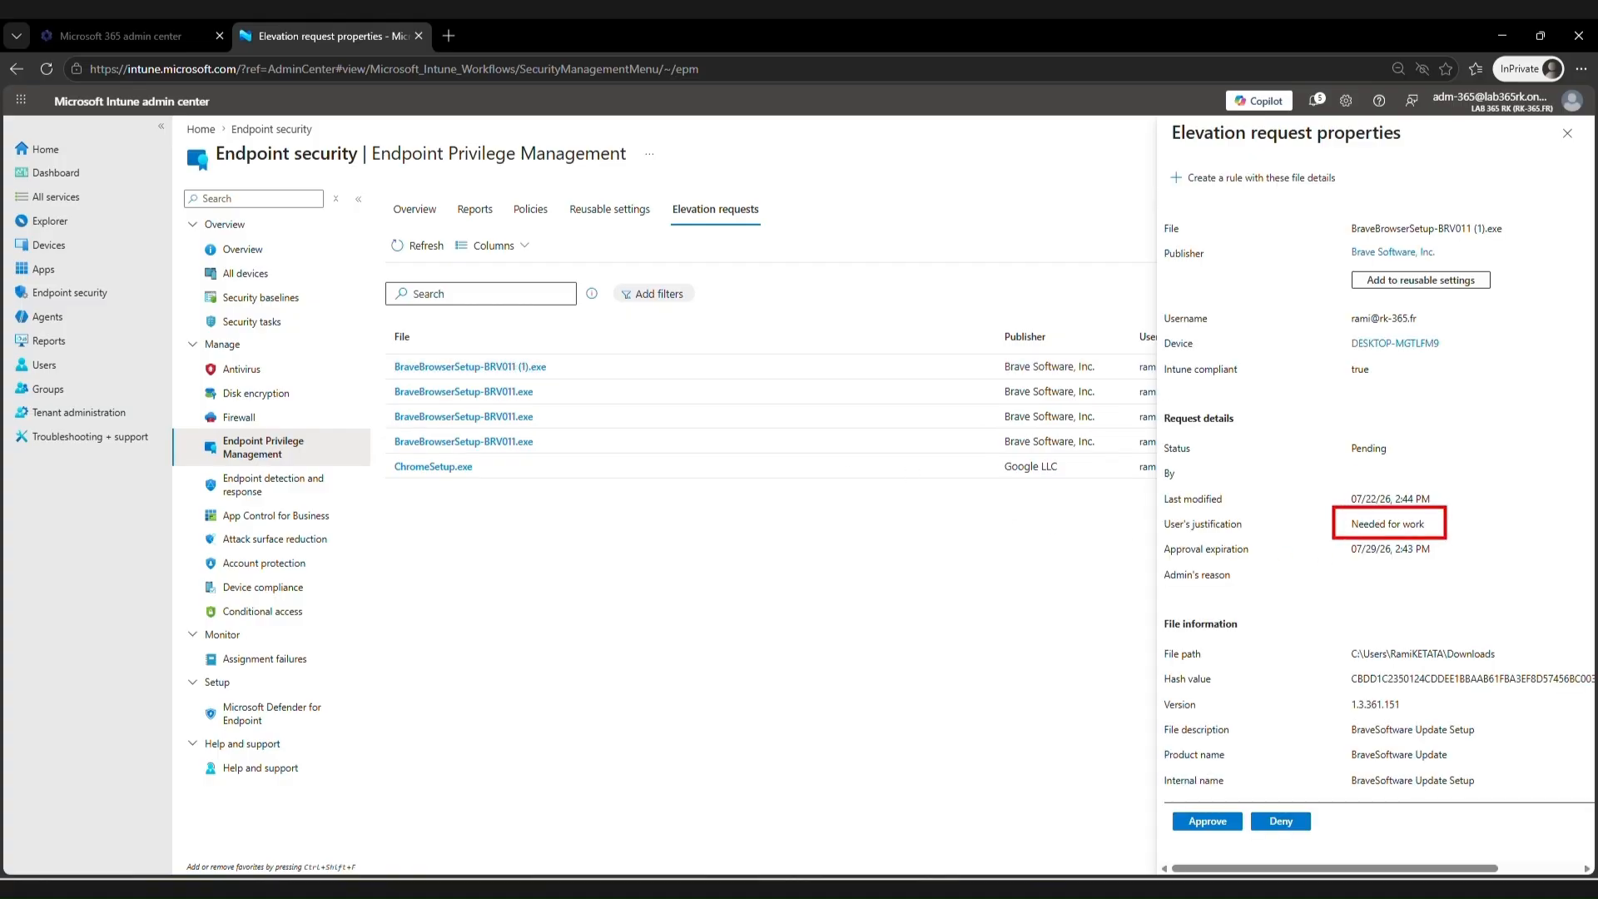
mouse_move(1162, 786)
mouse_down()
mouse_move(1221, 834)
mouse_move(1369, 842)
mouse_up()
key(Escape)
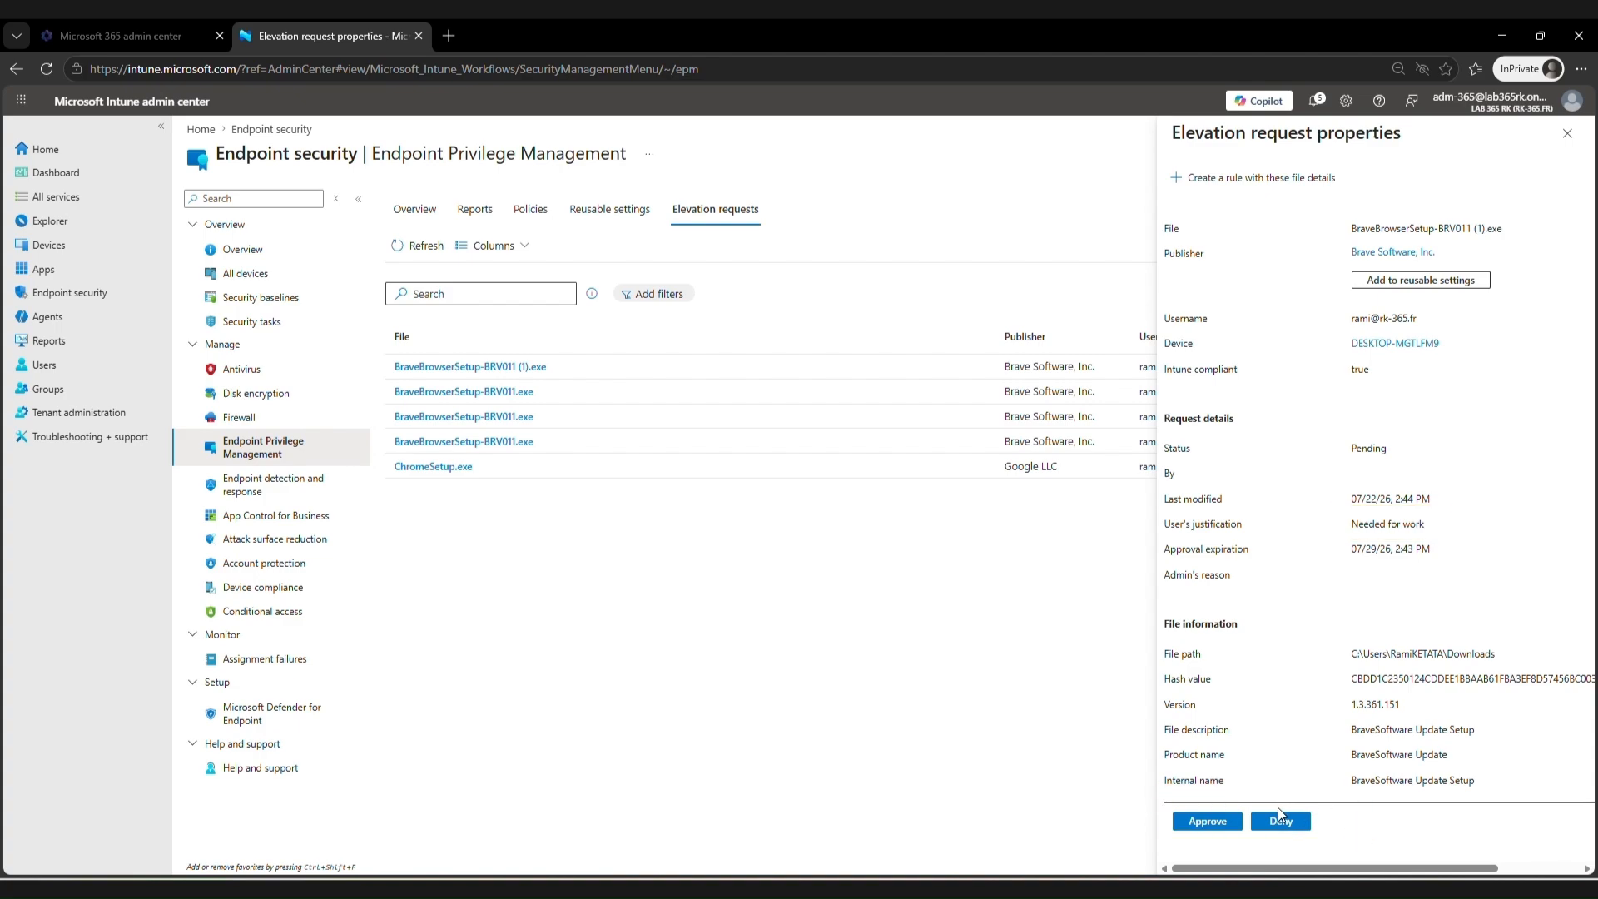
click(1223, 829)
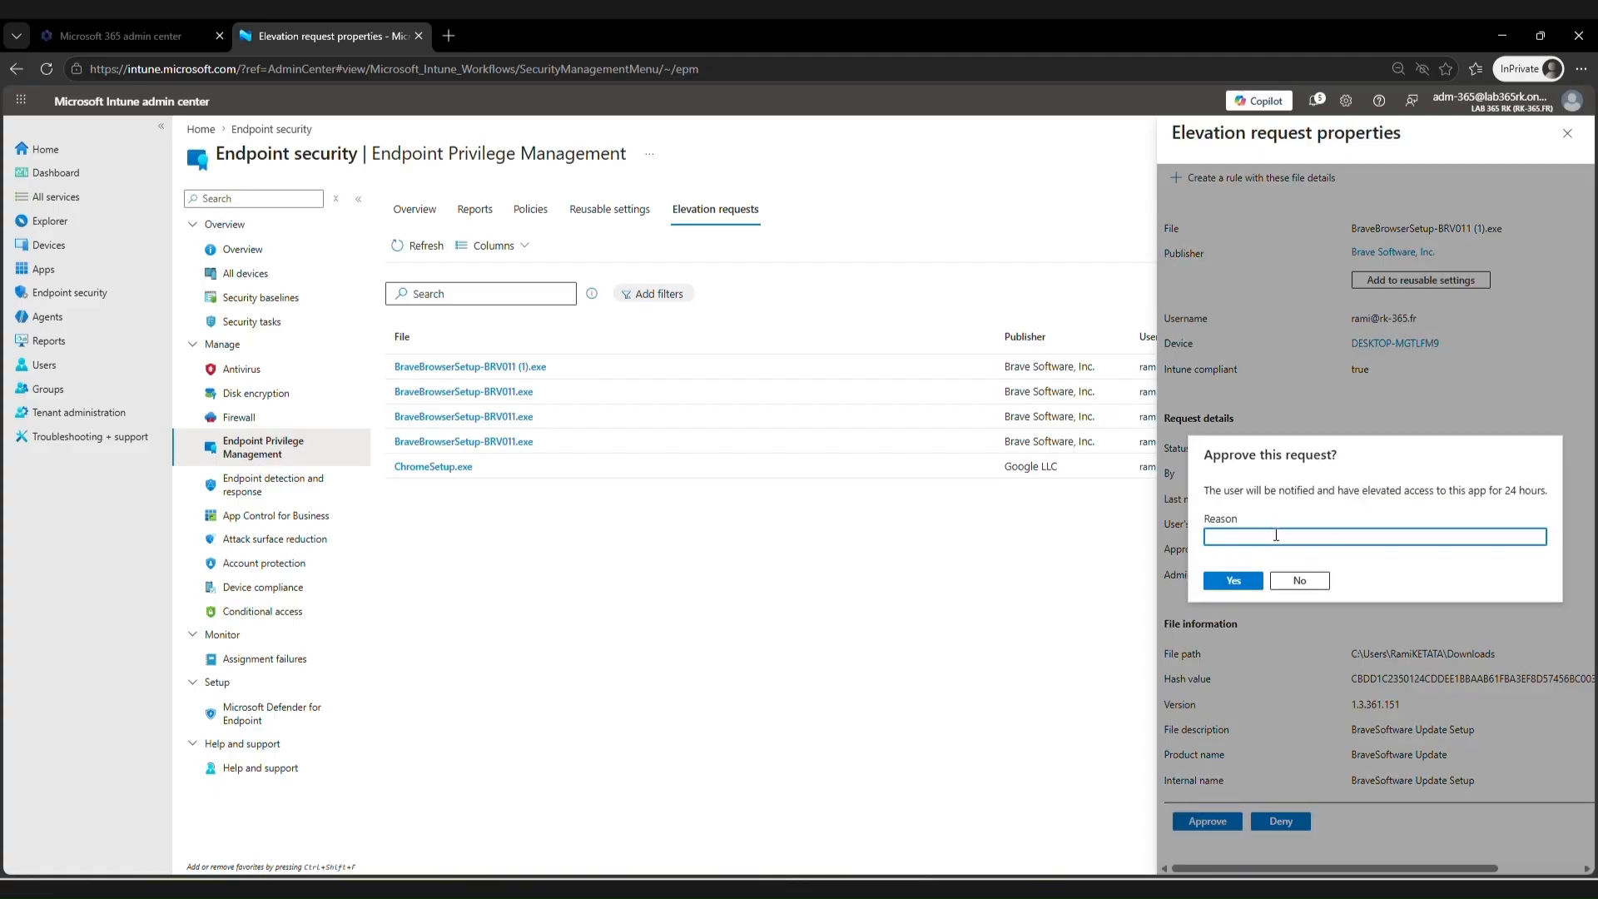
click(1252, 579)
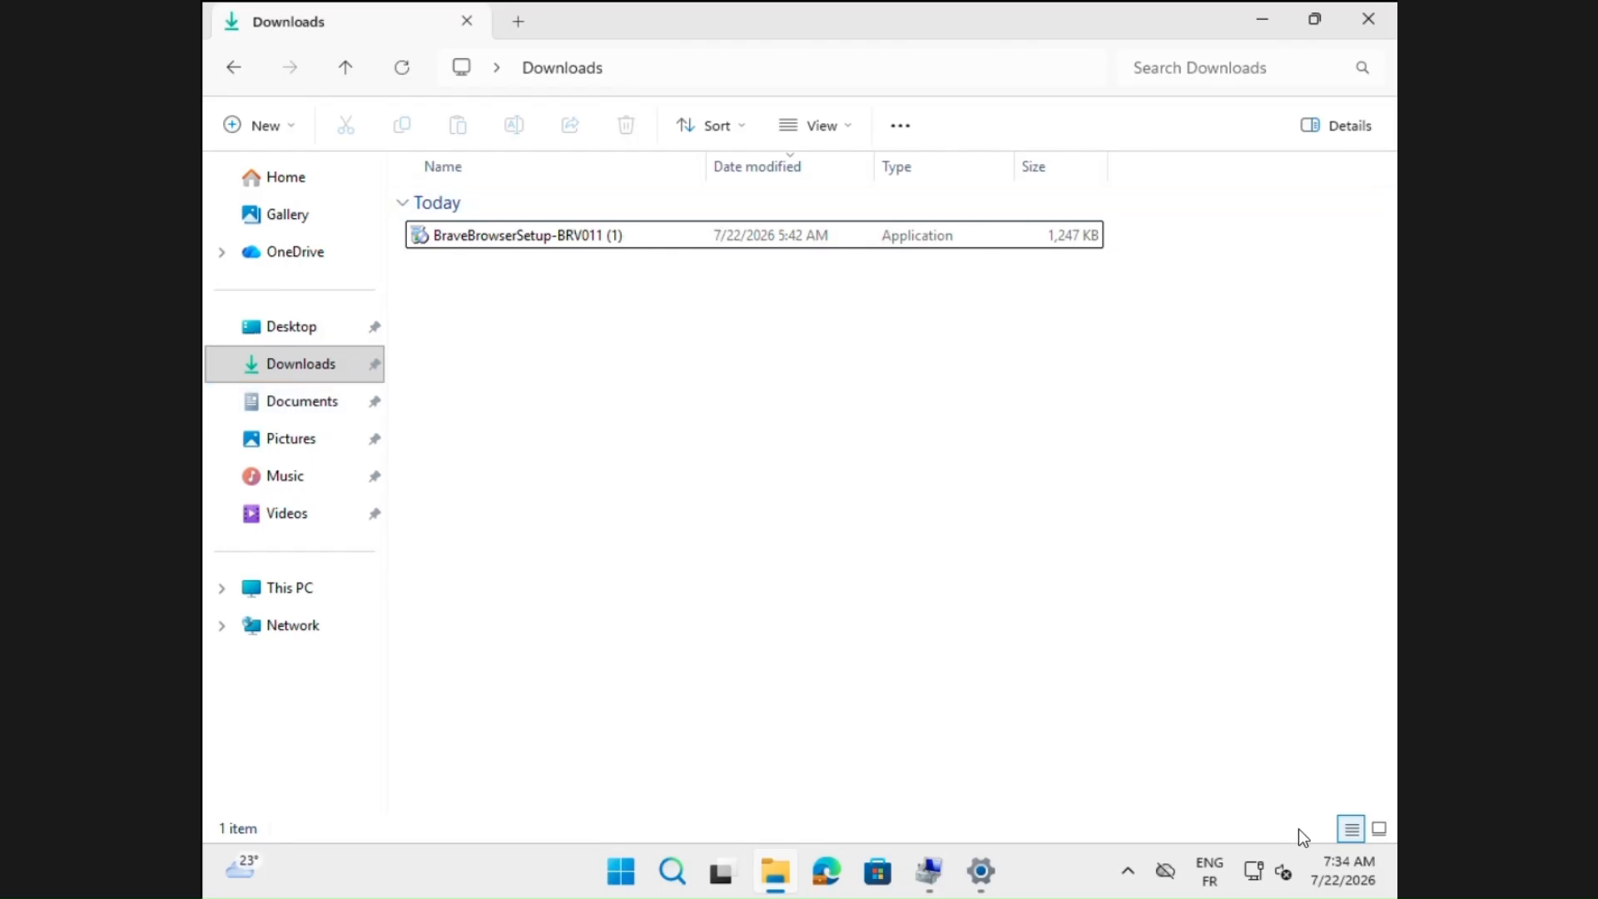
Step: On the Windows test device, read the full Endpoint Privilege Management notification about the request and close the notifications
click(1365, 880)
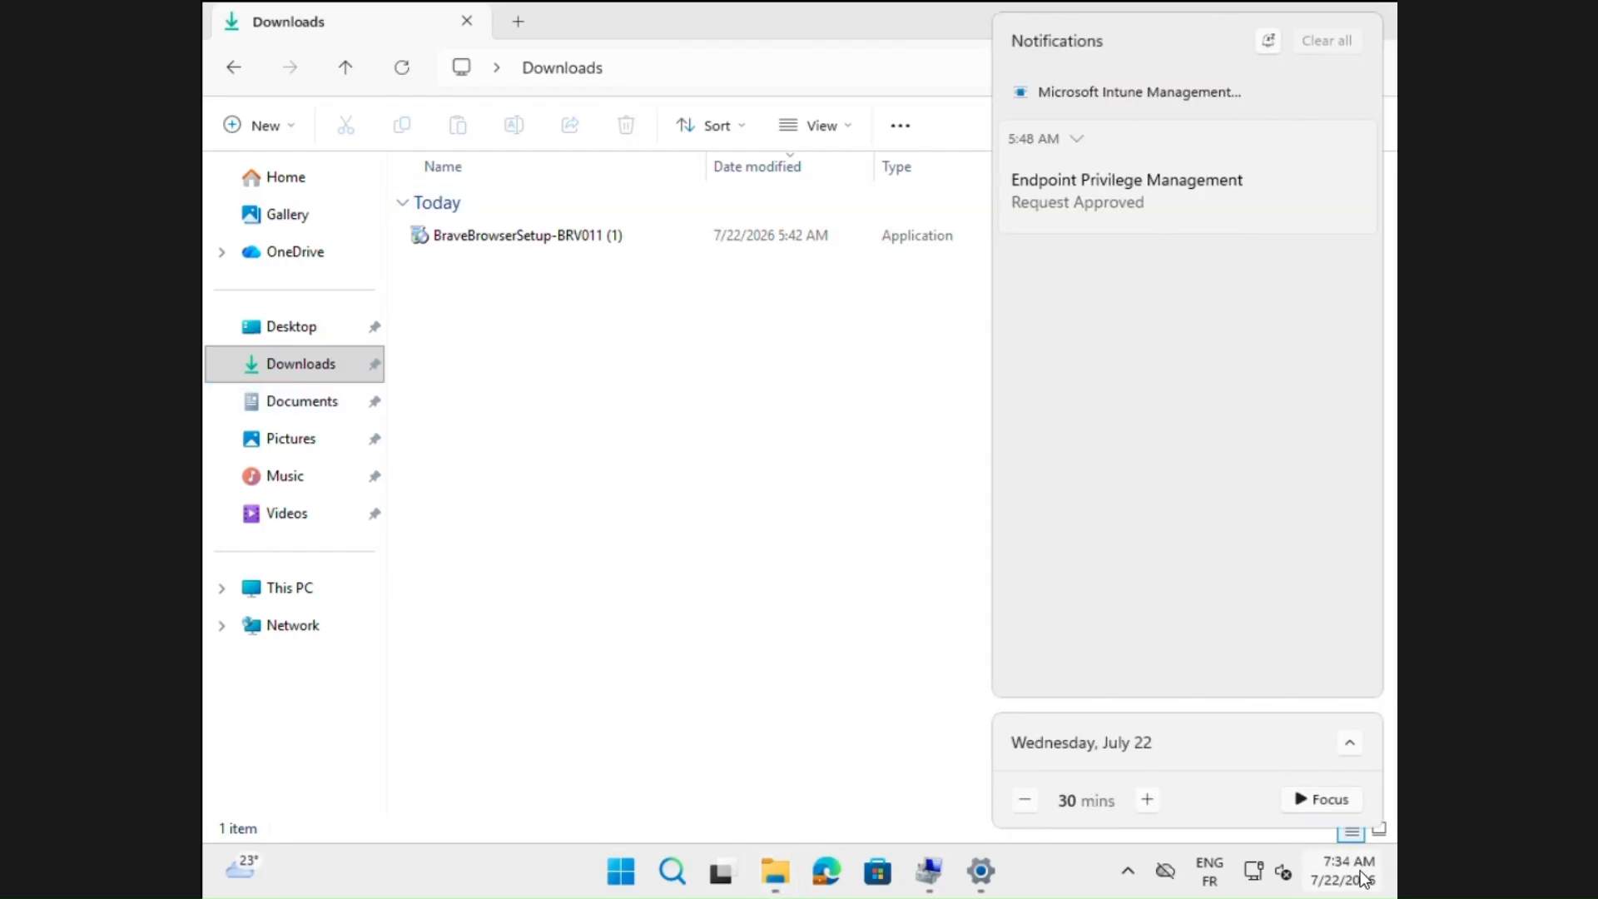
click(1075, 138)
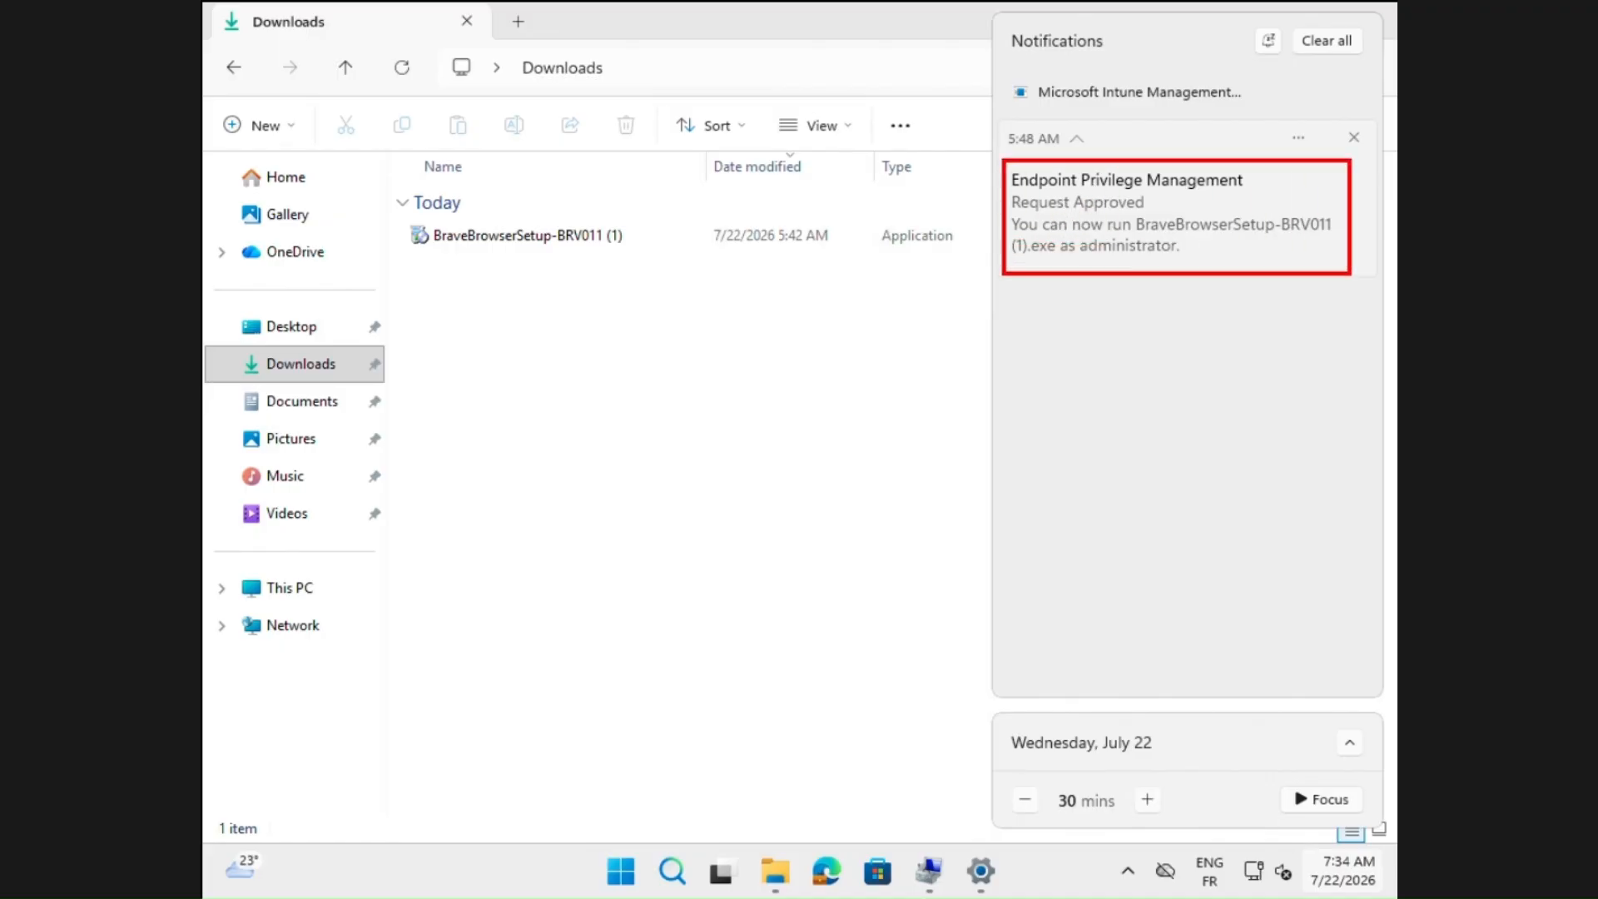
click(916, 343)
Step: Run BraveBrowserSetup-BRV011 (1) from the Downloads folder with elevated access and agree to open it as administrator
click(582, 240)
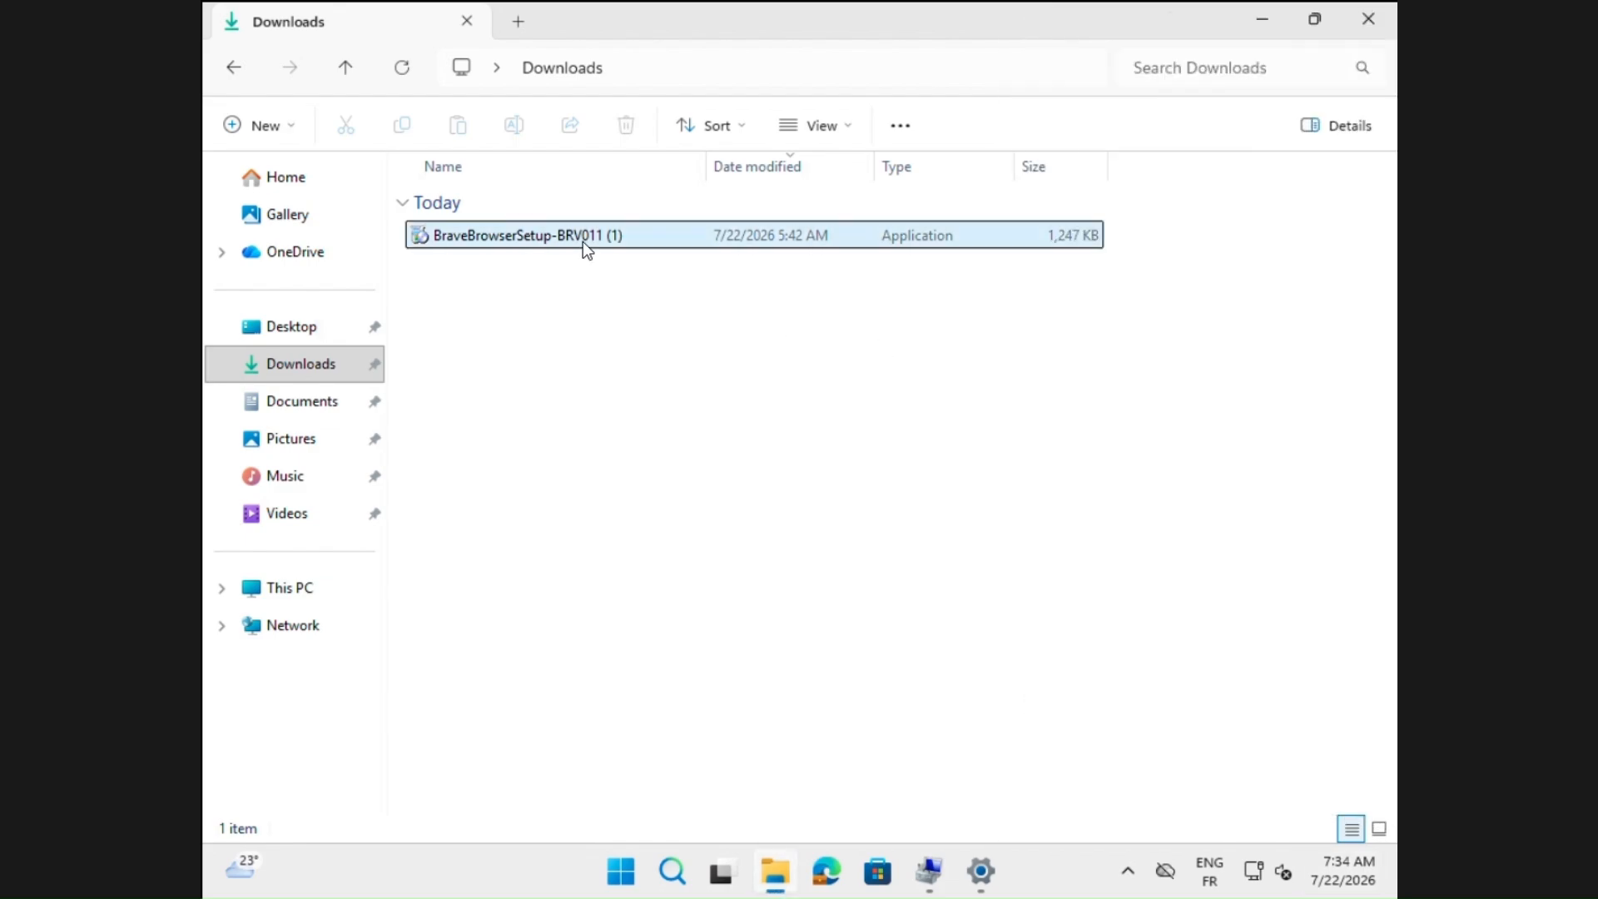
right_click(585, 249)
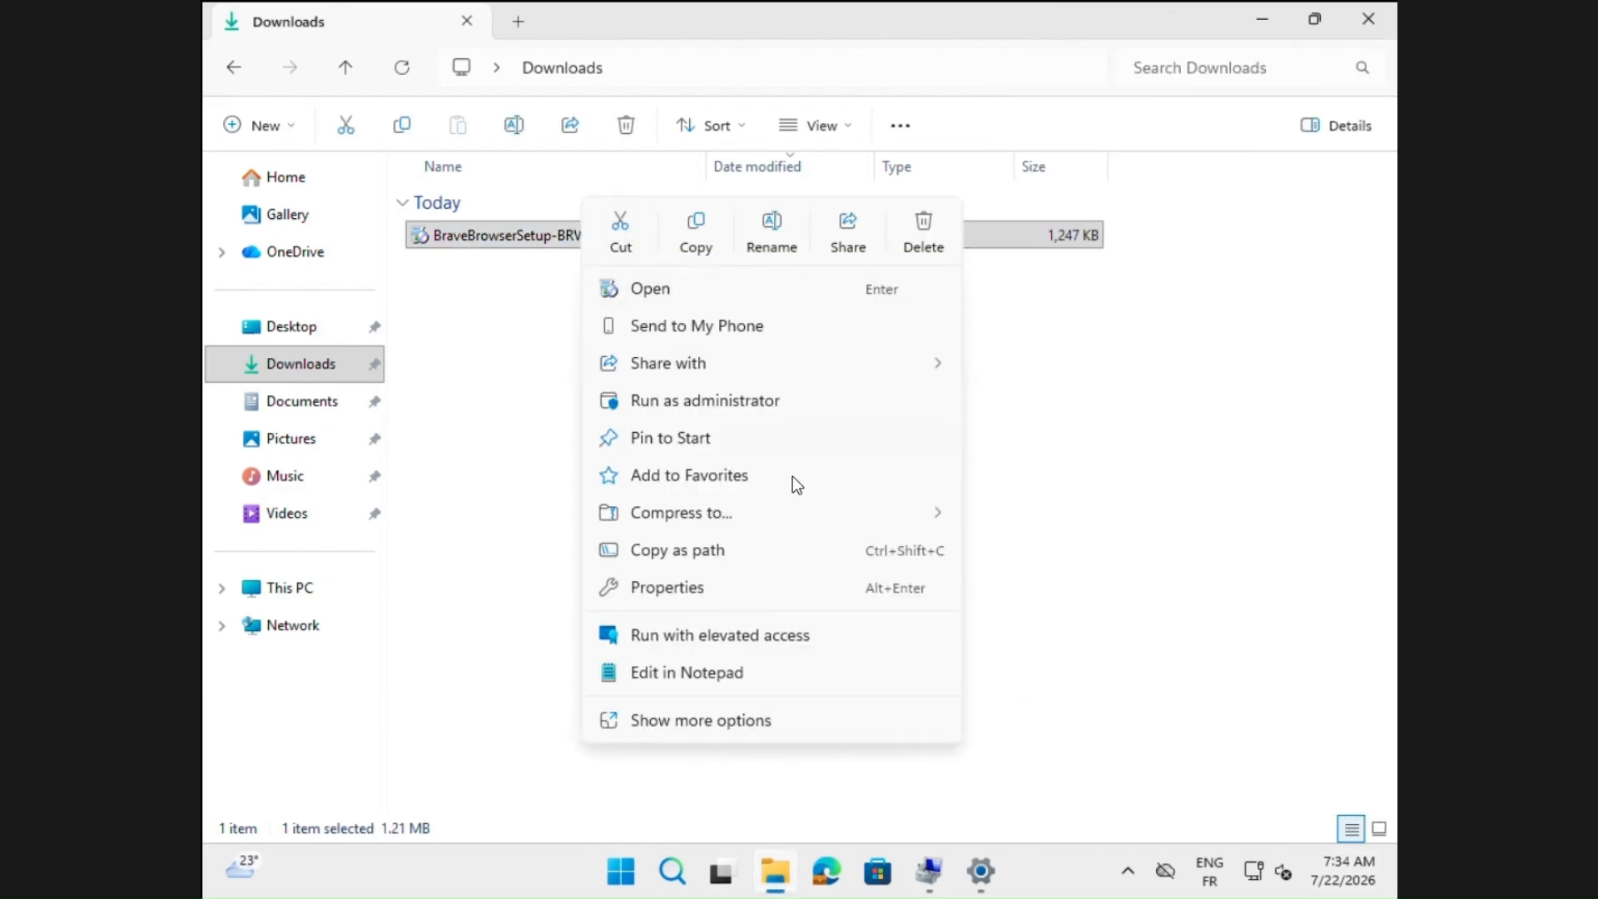
click(830, 640)
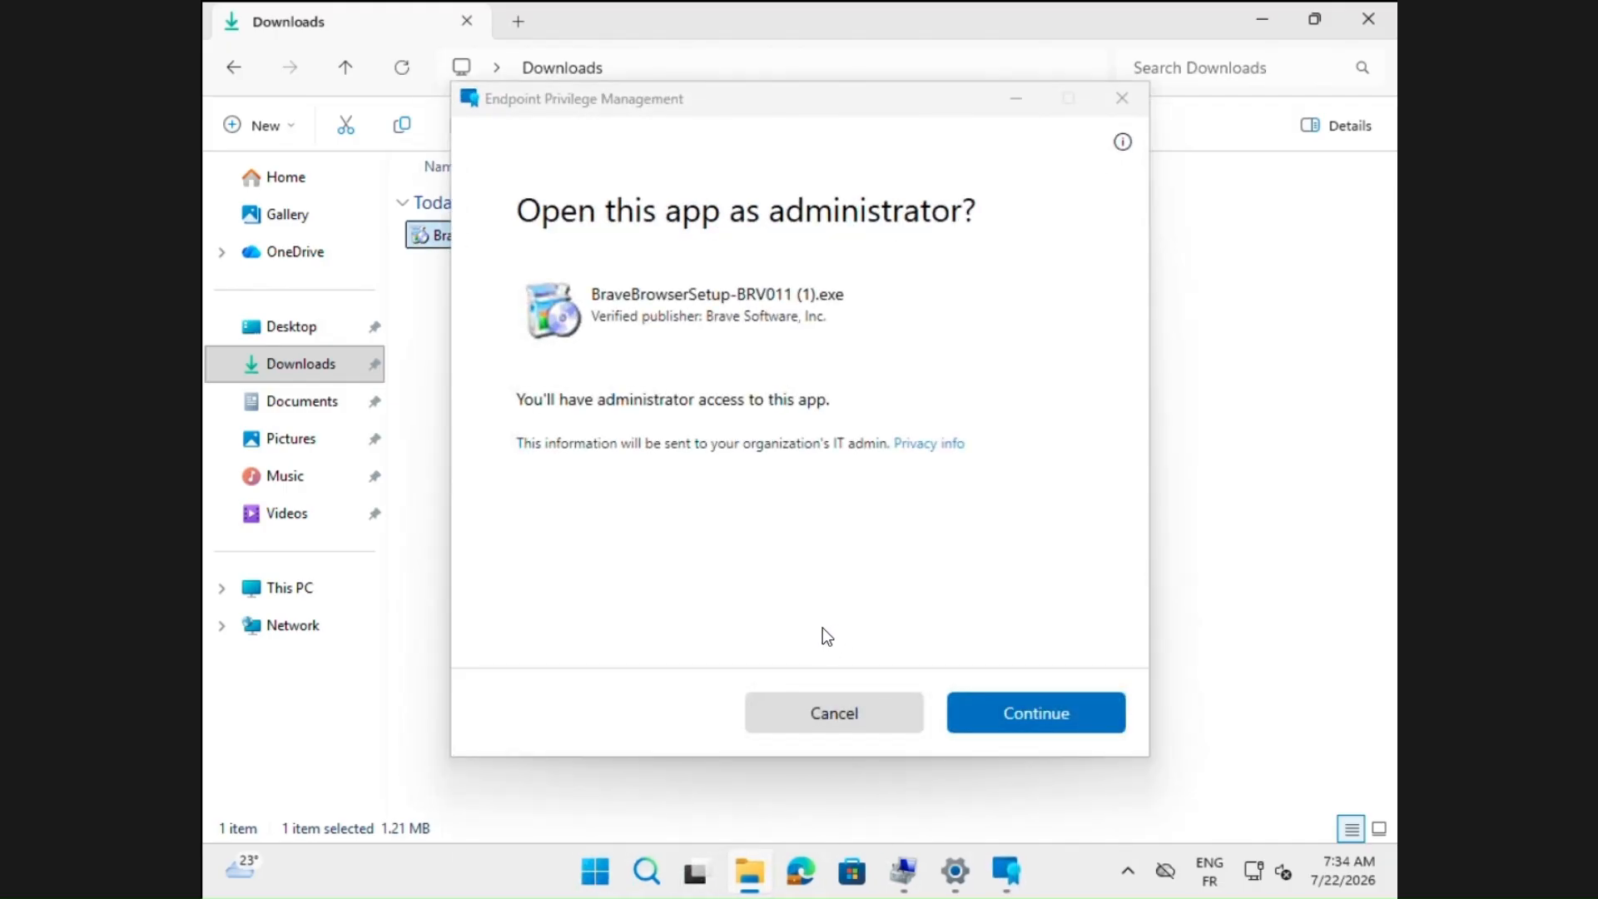
key(ctrl+2)
mouse_move(497, 366)
mouse_down()
mouse_move(674, 429)
mouse_move(857, 429)
mouse_up()
key(Escape)
click(1097, 722)
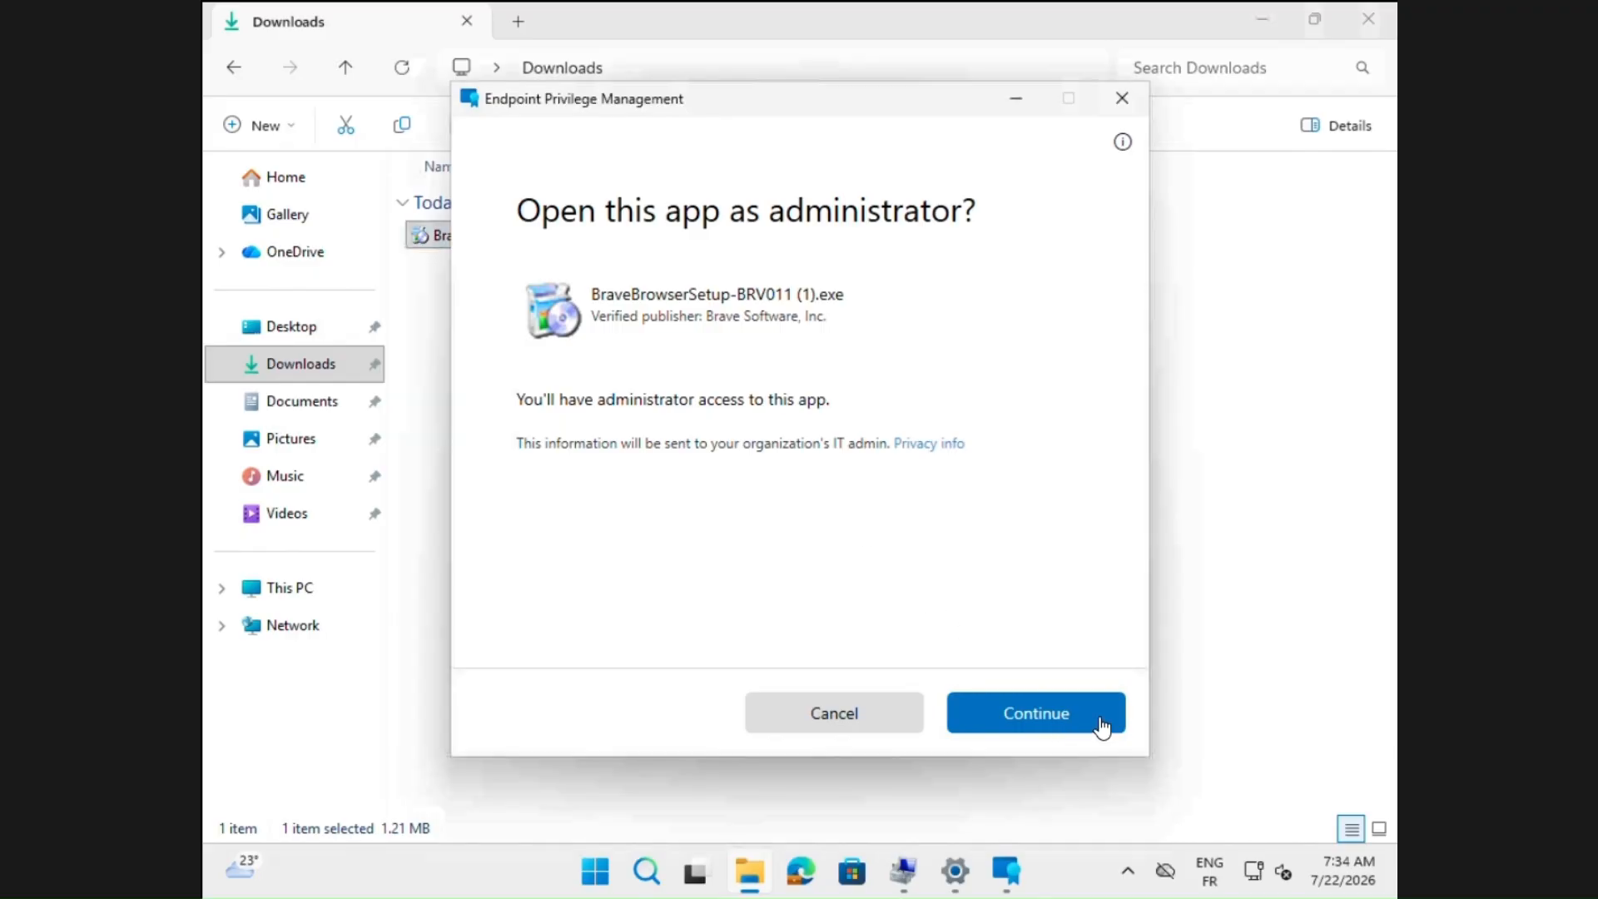